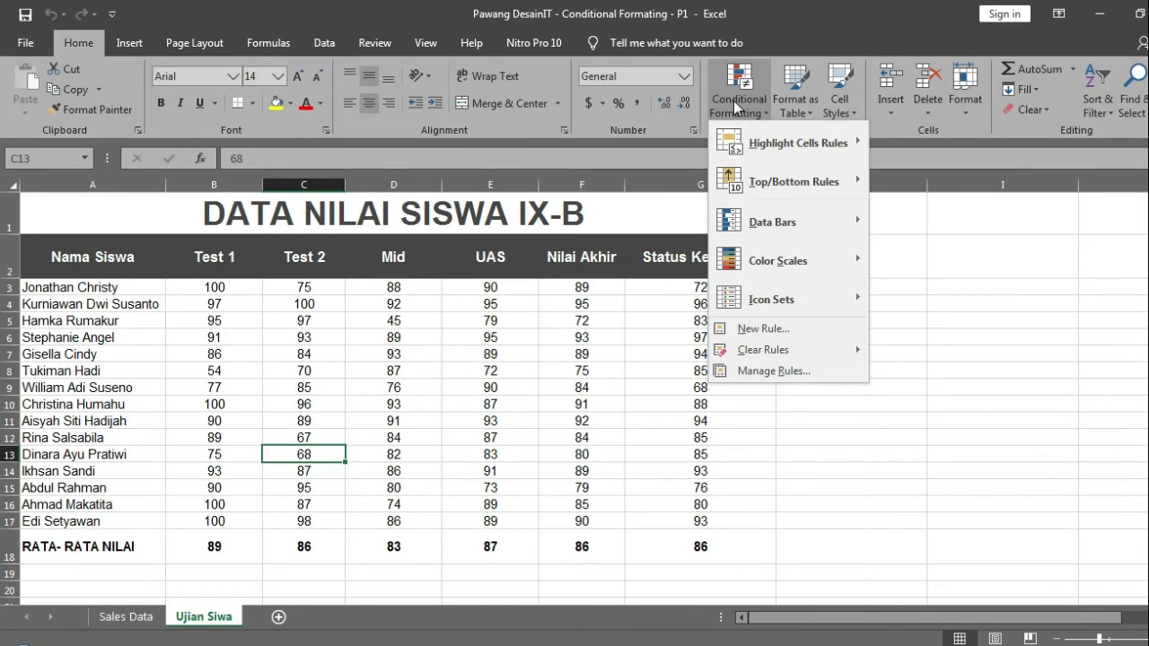
pyautogui.moveTo(754, 186)
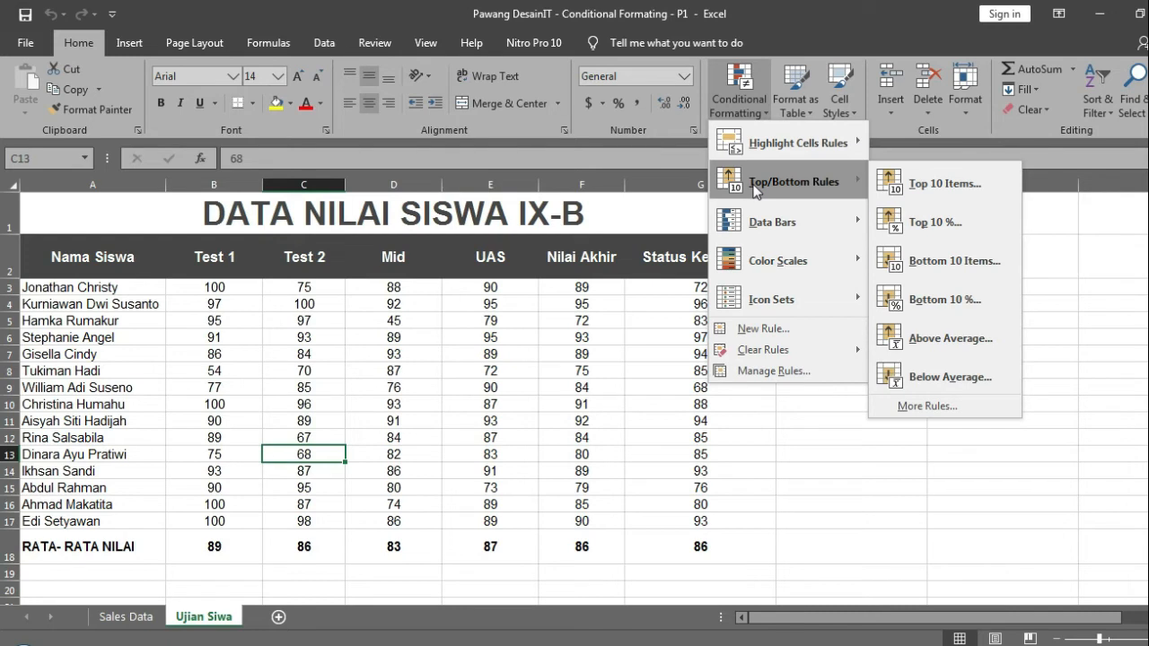
pyautogui.click(833, 451)
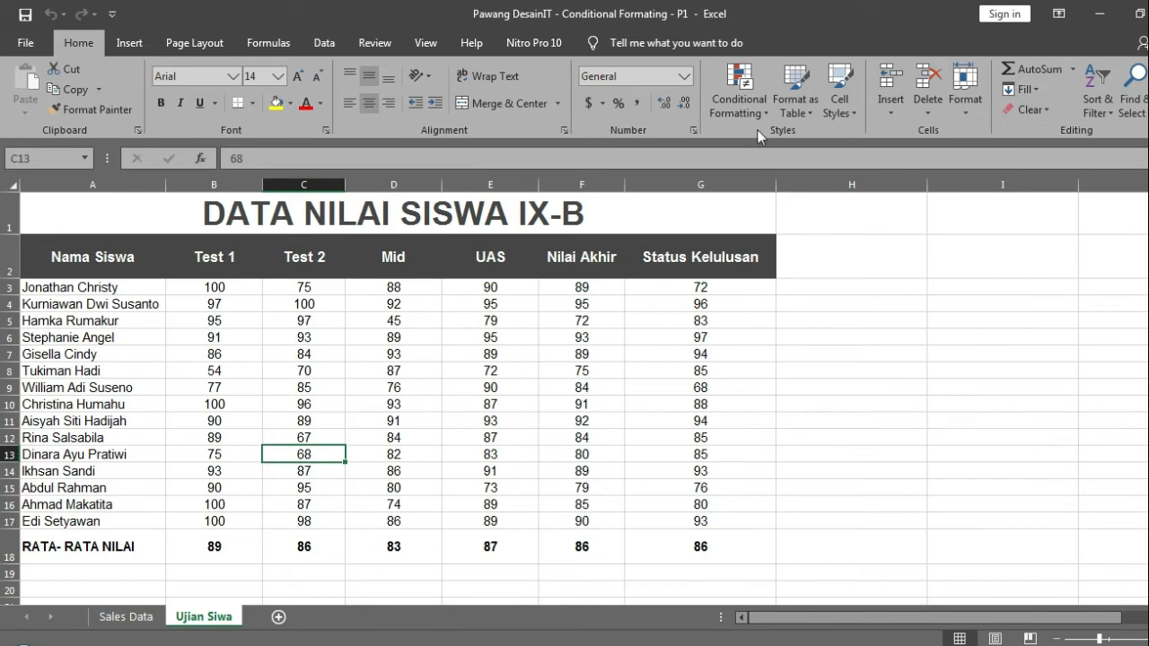
pyautogui.click(744, 109)
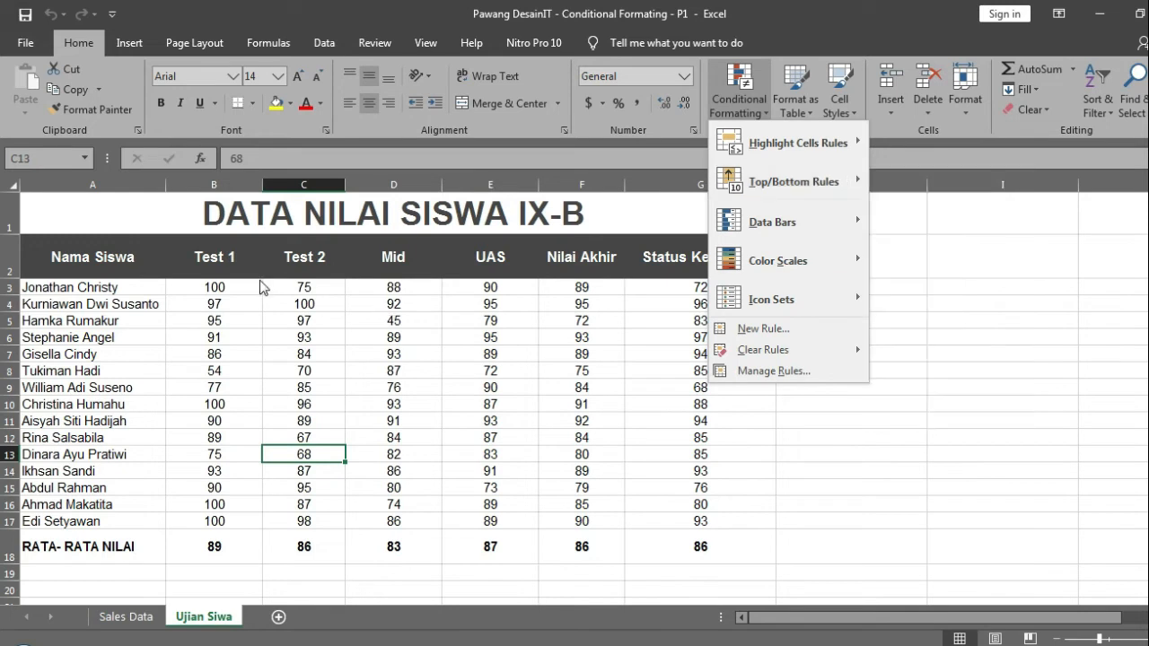
pyautogui.click(230, 260)
# Select the Test 1 scores in B3:B17 and start a Top 10 Items conditional formatting rule for them
pyautogui.click(228, 258)
pyautogui.press('Return')
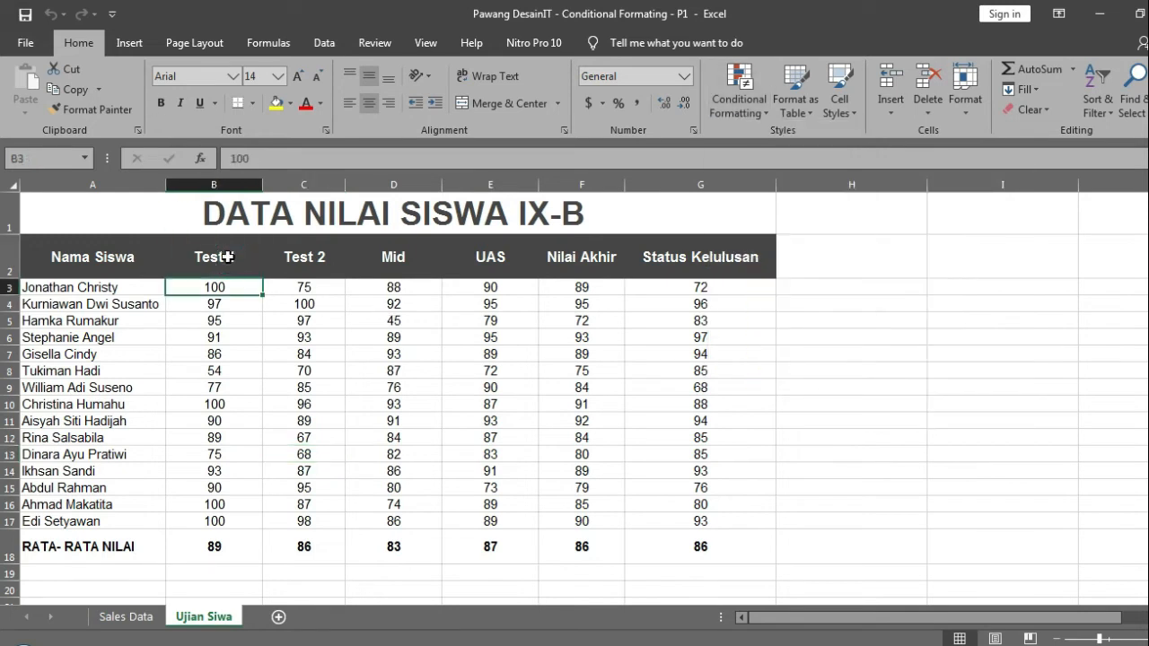
pyautogui.hotkey('ctrl', 'shift', 'Down')
pyautogui.hotkey('shift', 'Up')
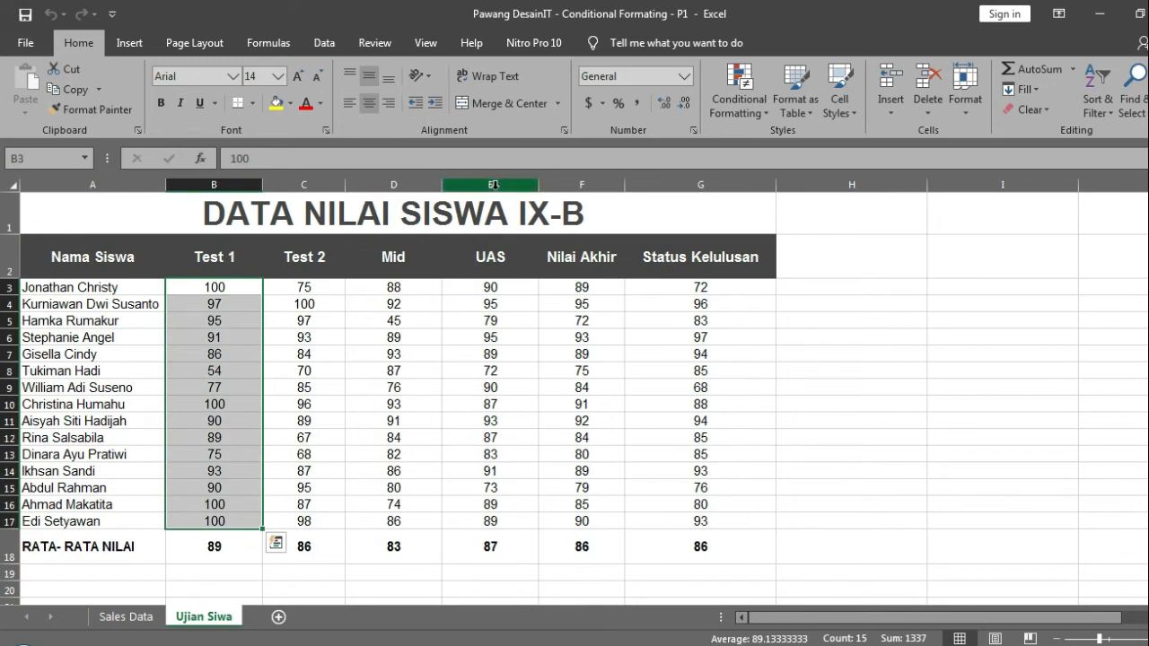
pyautogui.click(737, 102)
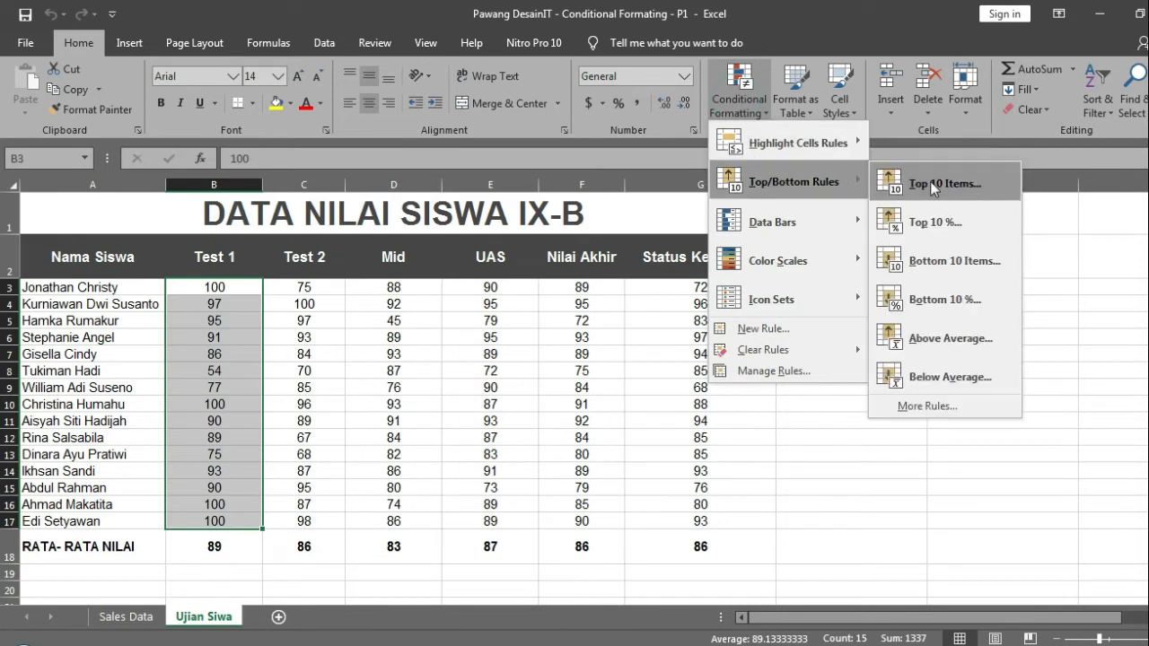
pyautogui.click(929, 181)
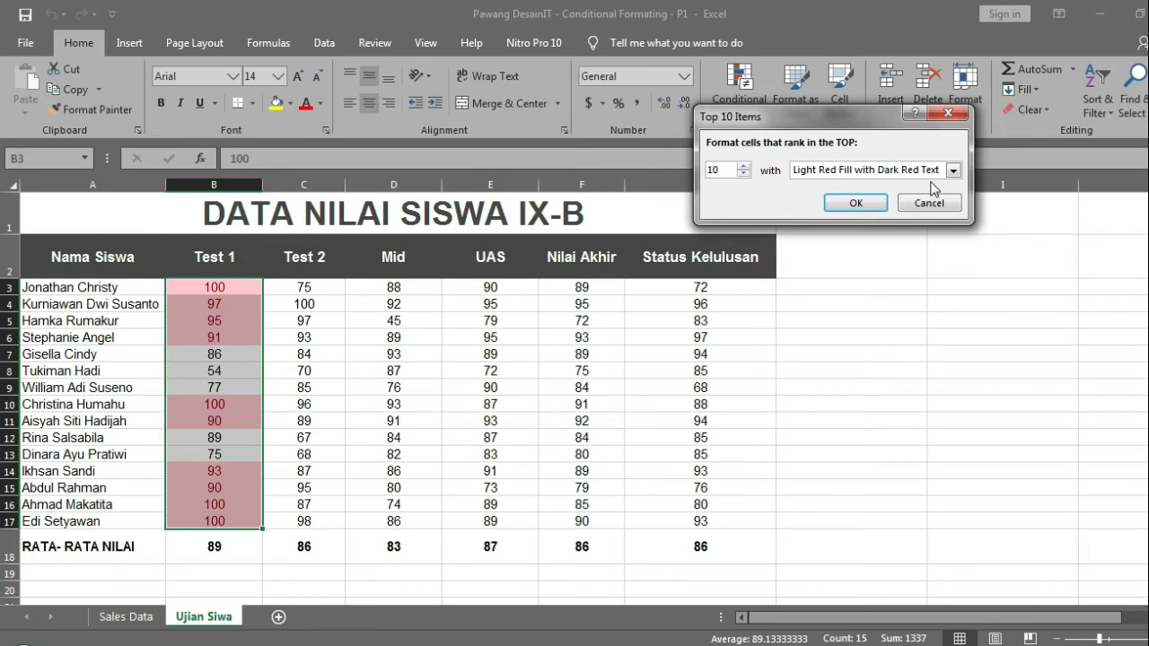
# Try rank counts of 7 and 5 for the Test 1 rule, and settle on the top 3
pyautogui.doubleClick(729, 169)
pyautogui.write('7')
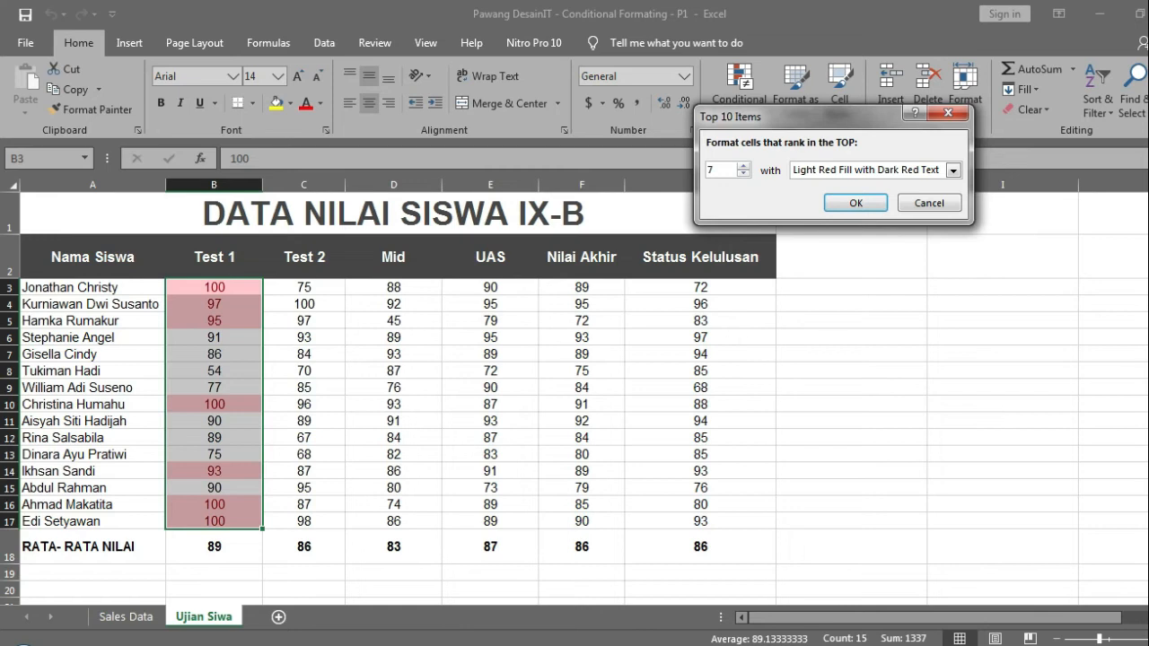
pyautogui.moveTo(722, 170); pyautogui.dragTo(700, 173)
pyautogui.write('5')
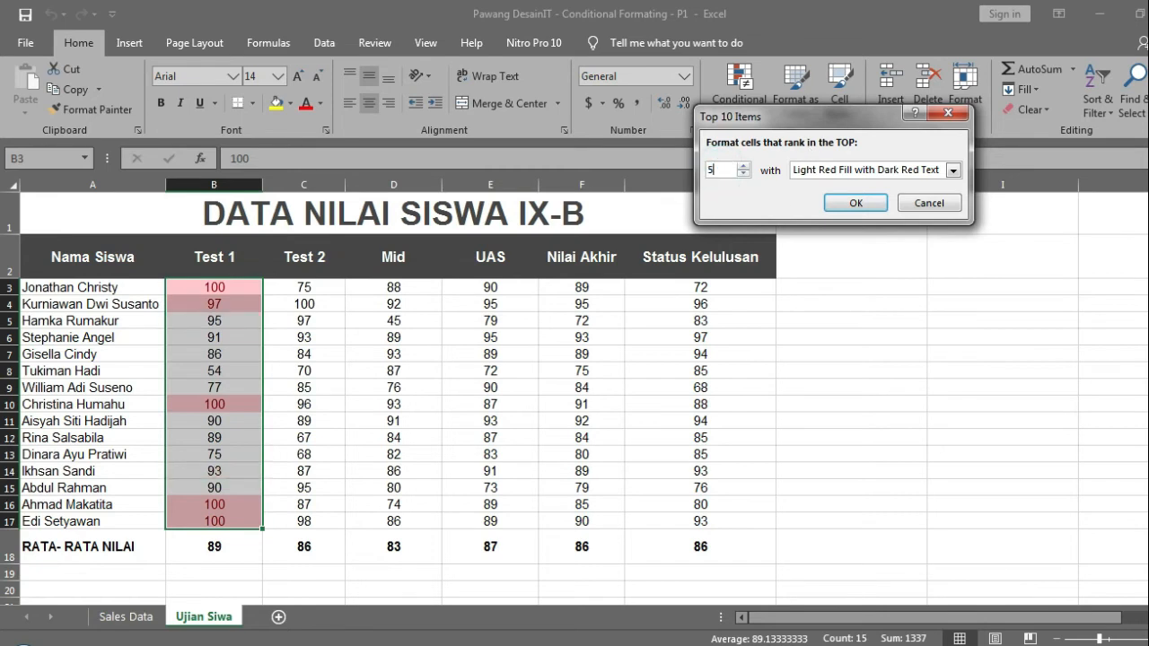
pyautogui.press('BackSpace')
pyautogui.write('3')
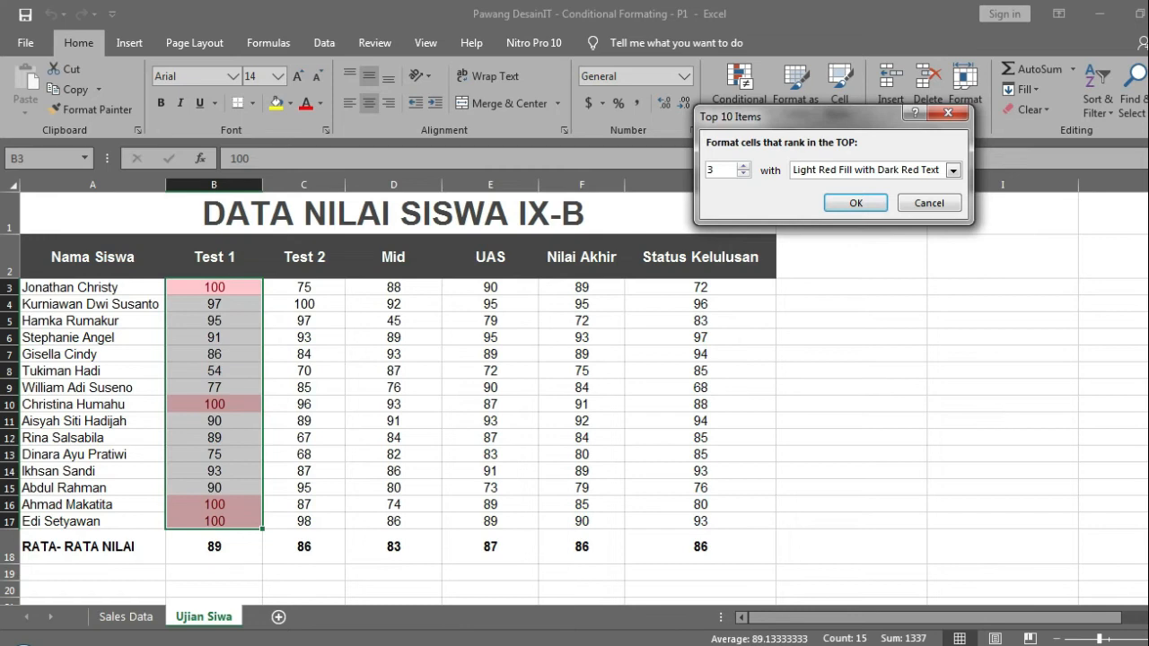
# Give the top-ranked Test 1 scores a custom format with a light blue fill and apply the rule
pyautogui.click(951, 170)
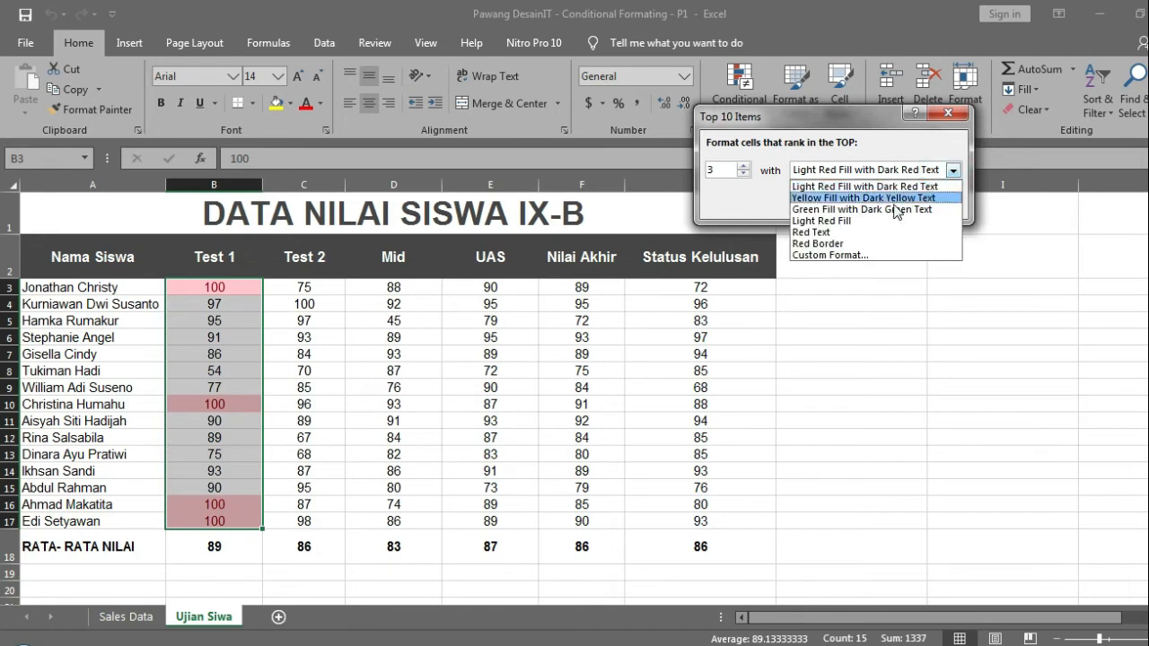
pyautogui.click(887, 210)
pyautogui.click(953, 170)
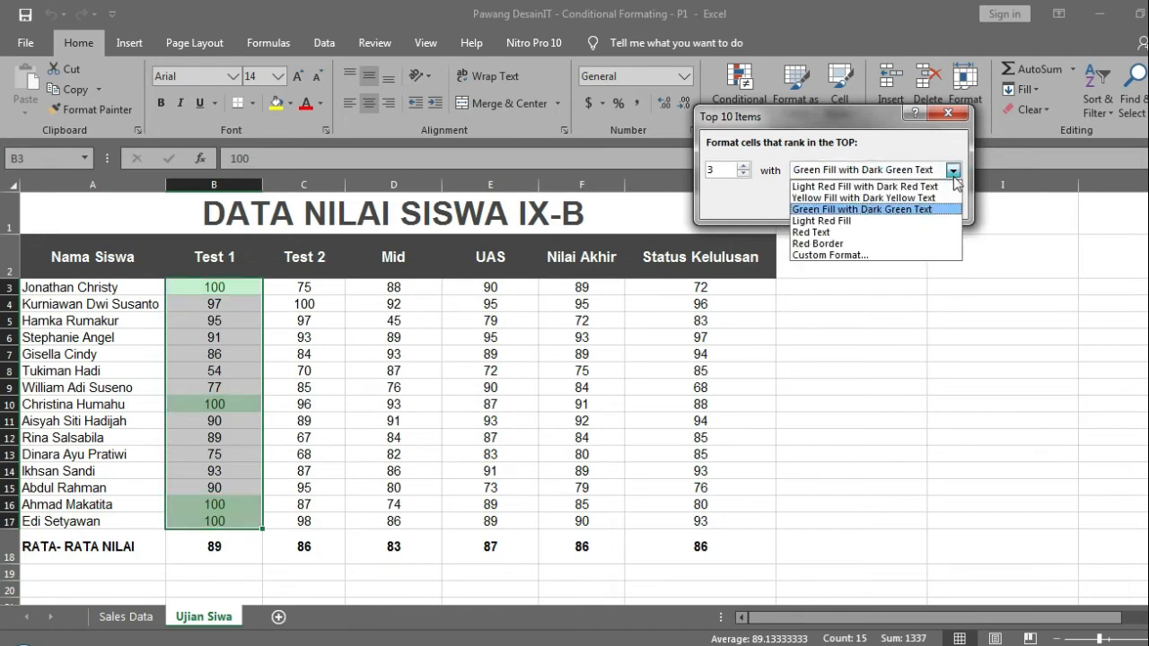
pyautogui.click(866, 255)
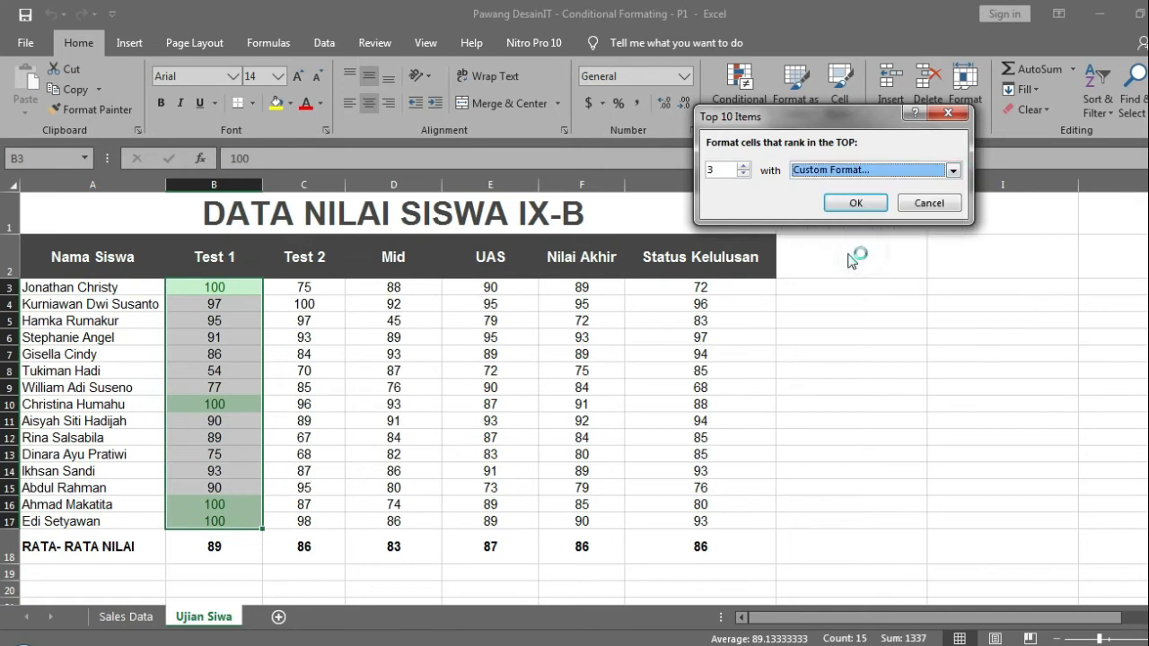
pyautogui.click(780, 44)
pyautogui.click(729, 216)
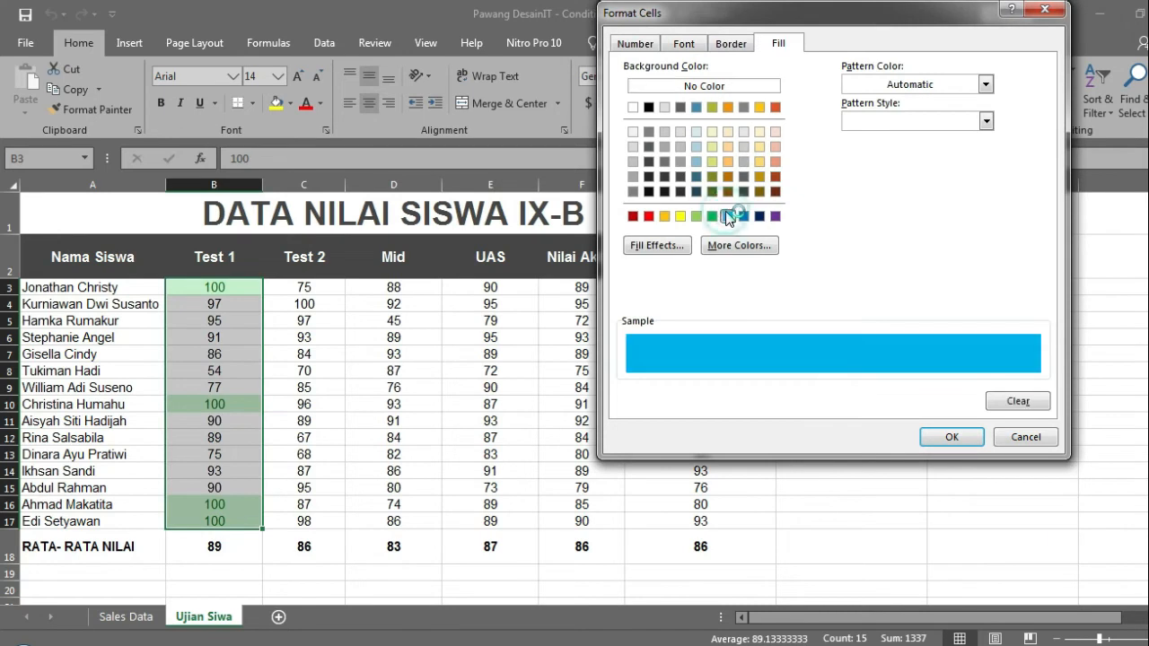
pyautogui.click(941, 440)
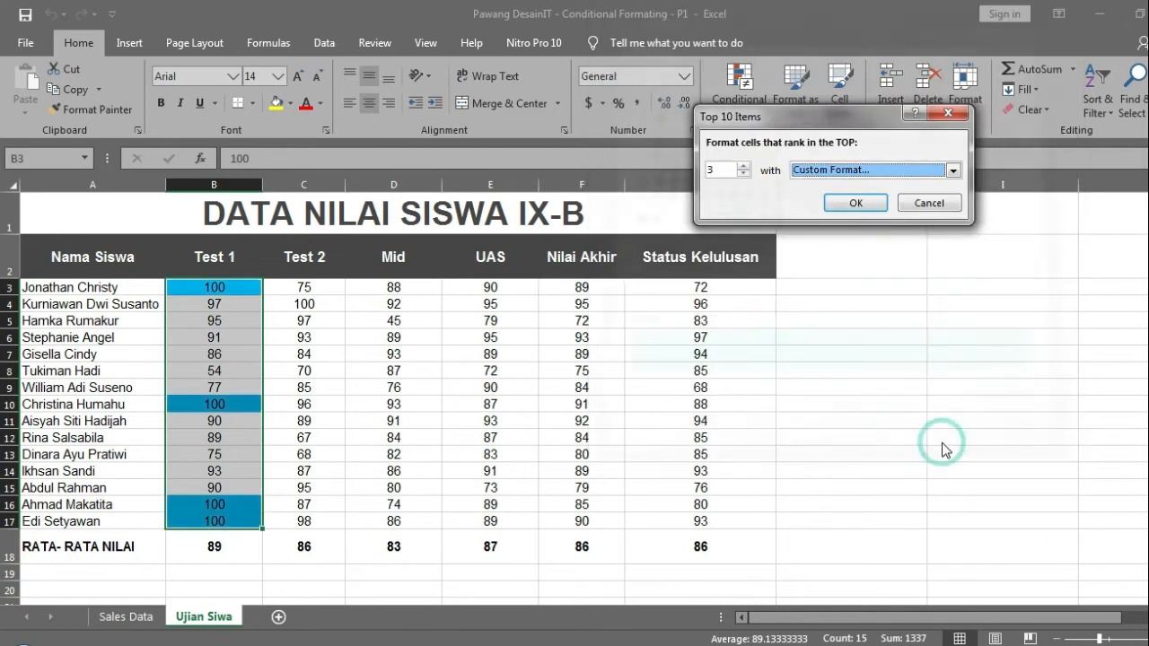
pyautogui.click(855, 203)
# Select the Test 2 scores in C3:C17, without the header and the average row
pyautogui.click(286, 318)
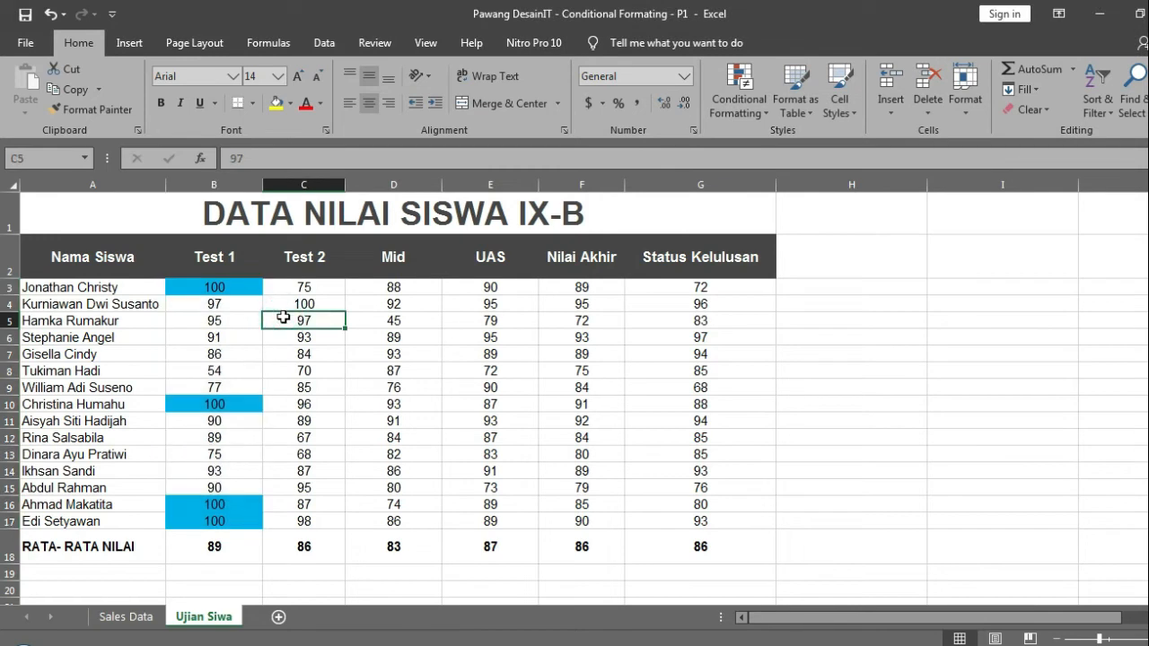
pyautogui.press('Up')
pyautogui.press('Up')
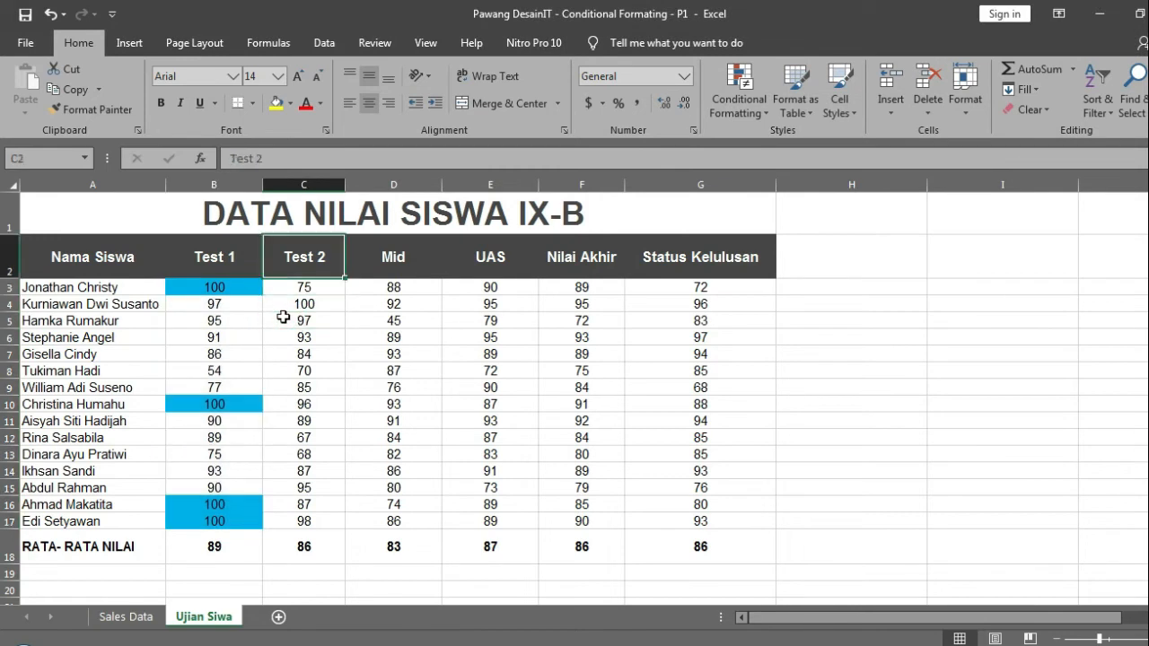
pyautogui.hotkey('ctrl', 'shift', 'Down')
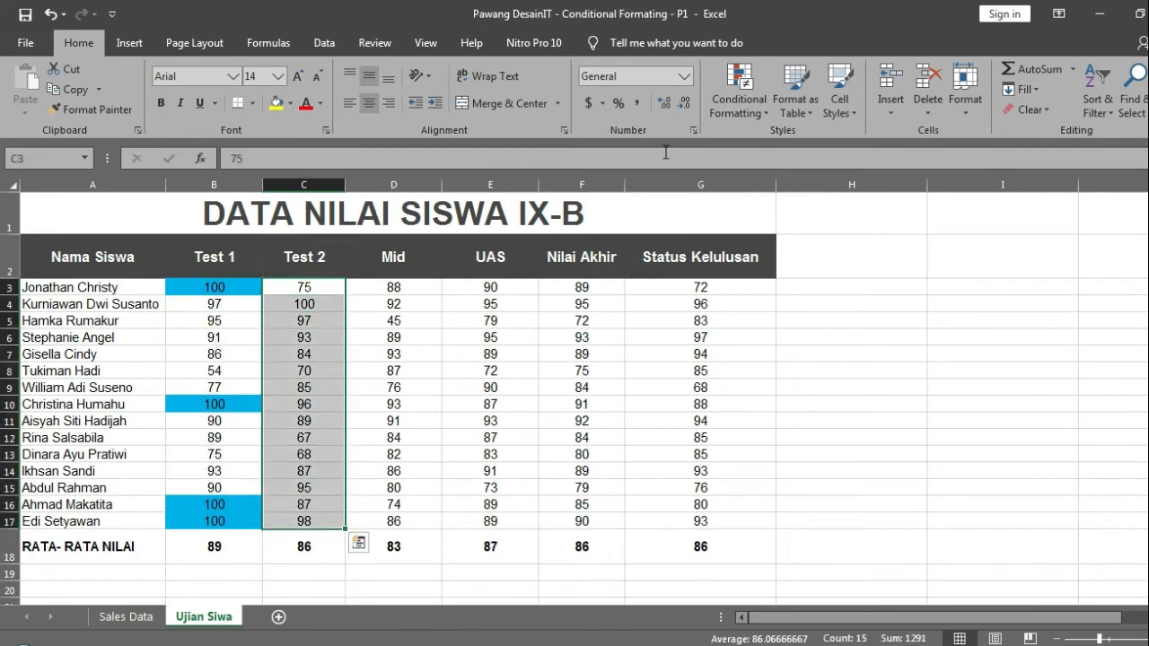
pyautogui.click(740, 94)
pyautogui.moveTo(771, 170)
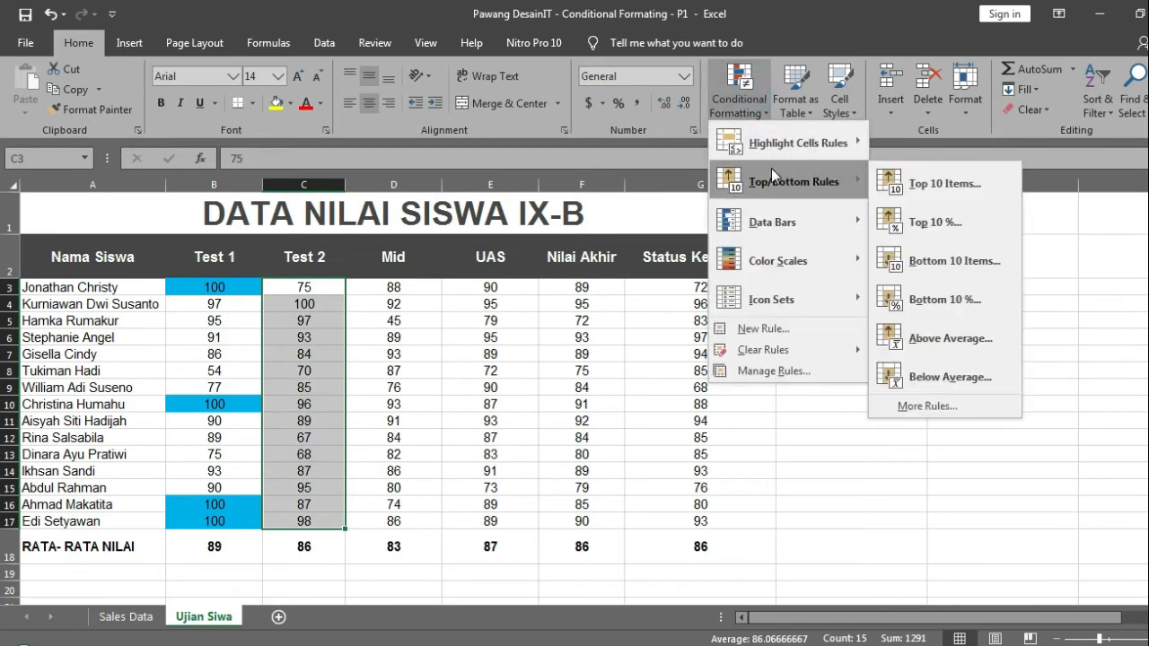
pyautogui.click(942, 223)
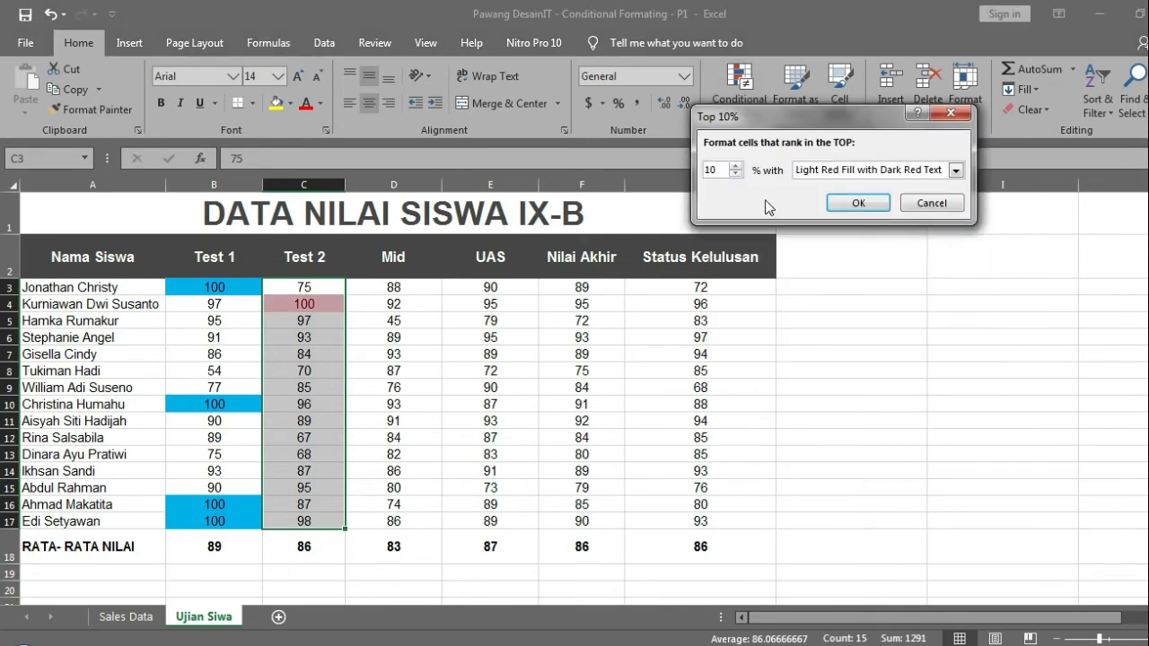
pyautogui.click(718, 170)
pyautogui.doubleClick(714, 170)
pyautogui.click(943, 203)
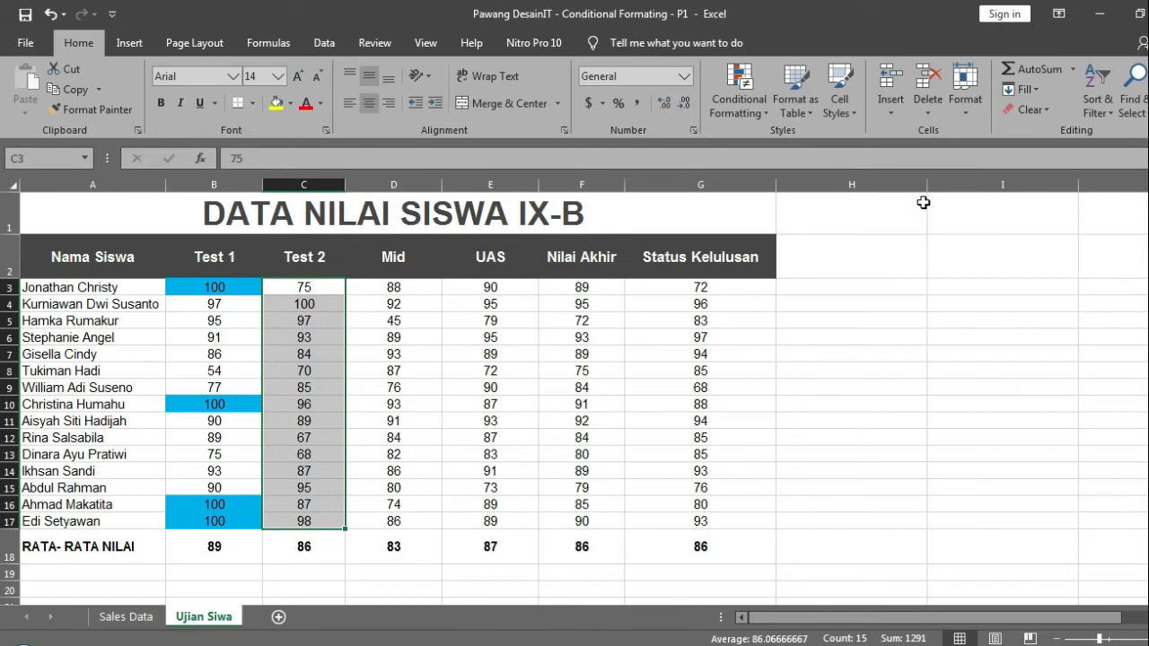
# Highlight the top 20% of the selected Test 2 scores with Light Red Fill with Dark Red Text
pyautogui.click(758, 100)
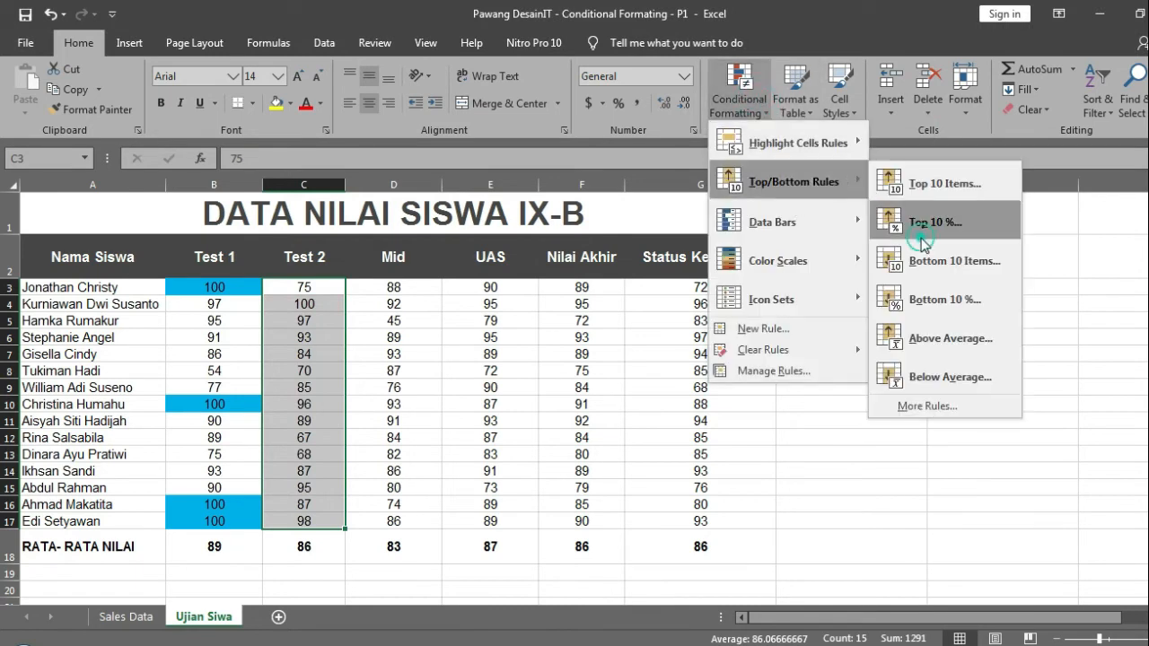
pyautogui.click(921, 236)
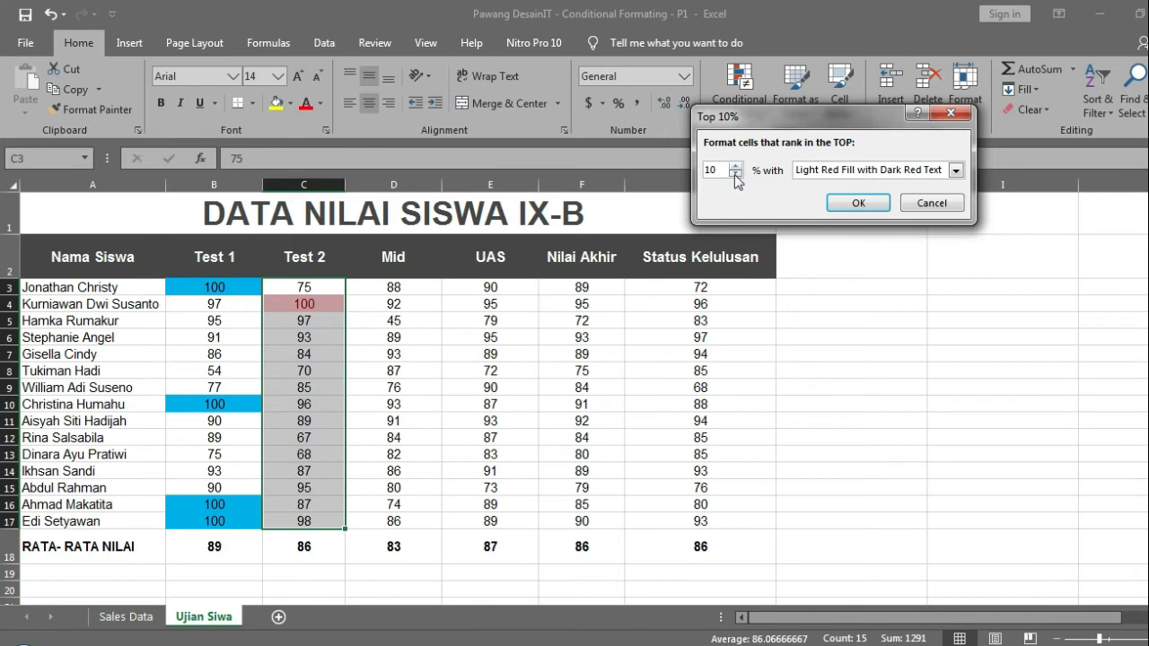
pyautogui.moveTo(719, 170); pyautogui.dragTo(697, 173)
pyautogui.write('20')
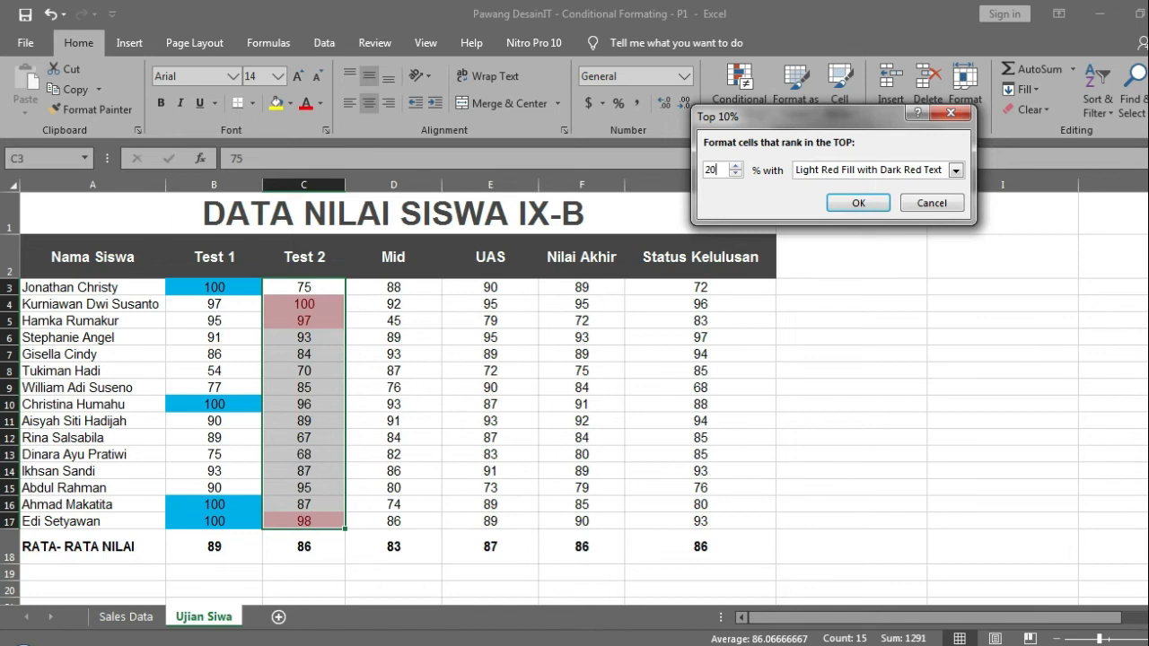
pyautogui.click(844, 202)
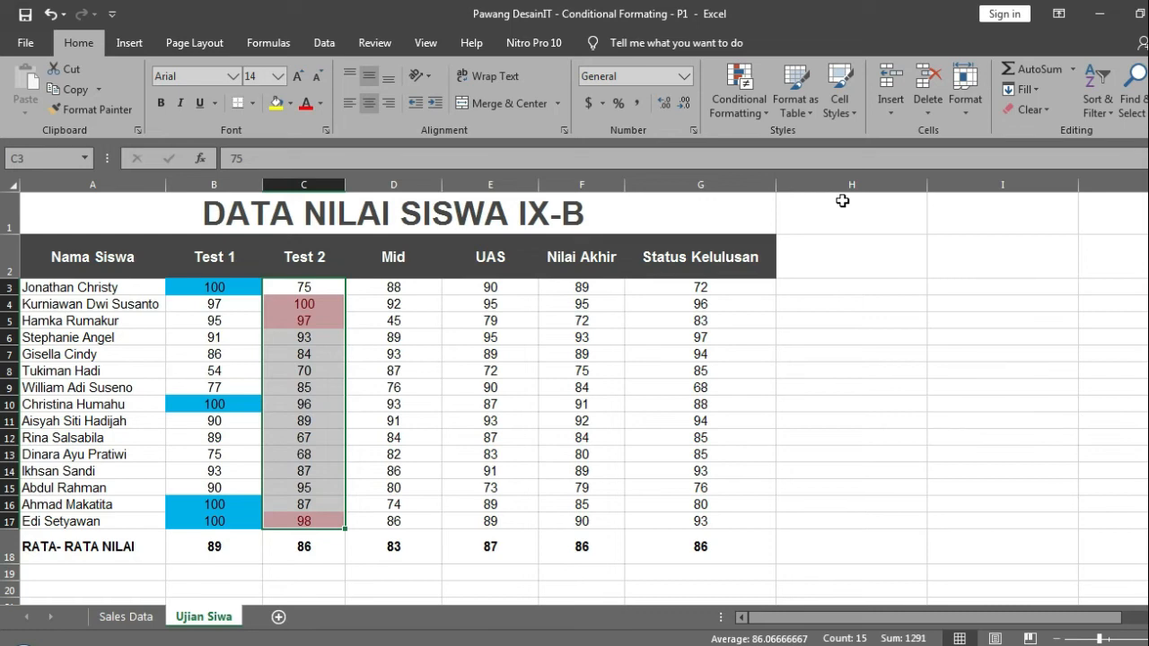
pyautogui.click(737, 105)
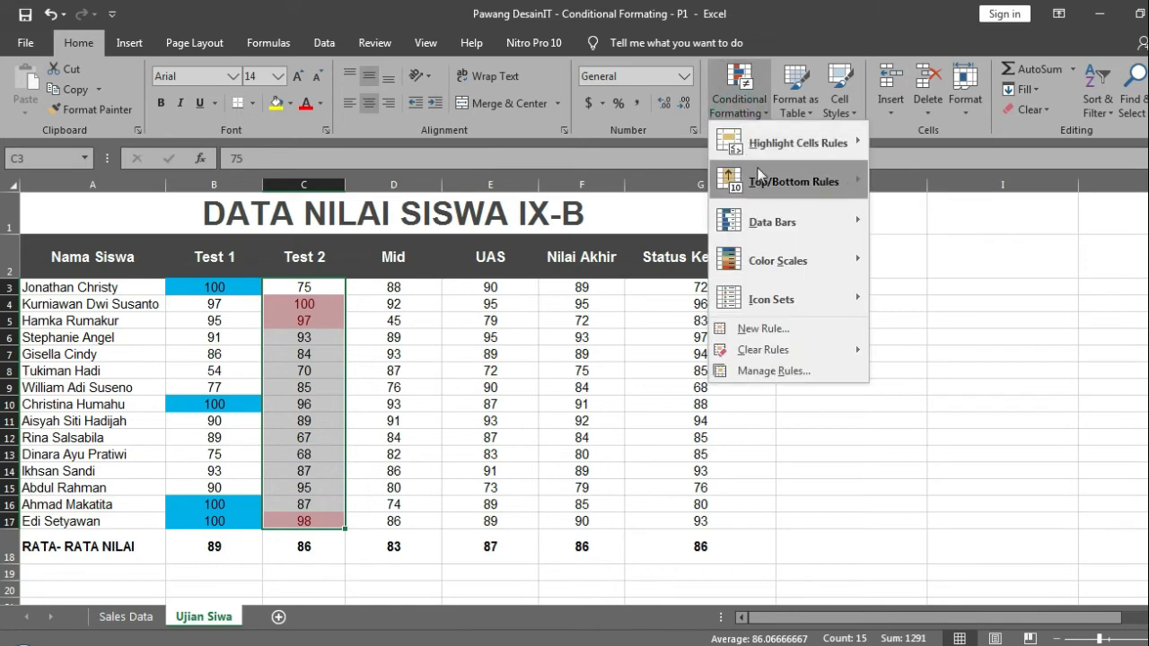
pyautogui.moveTo(761, 176)
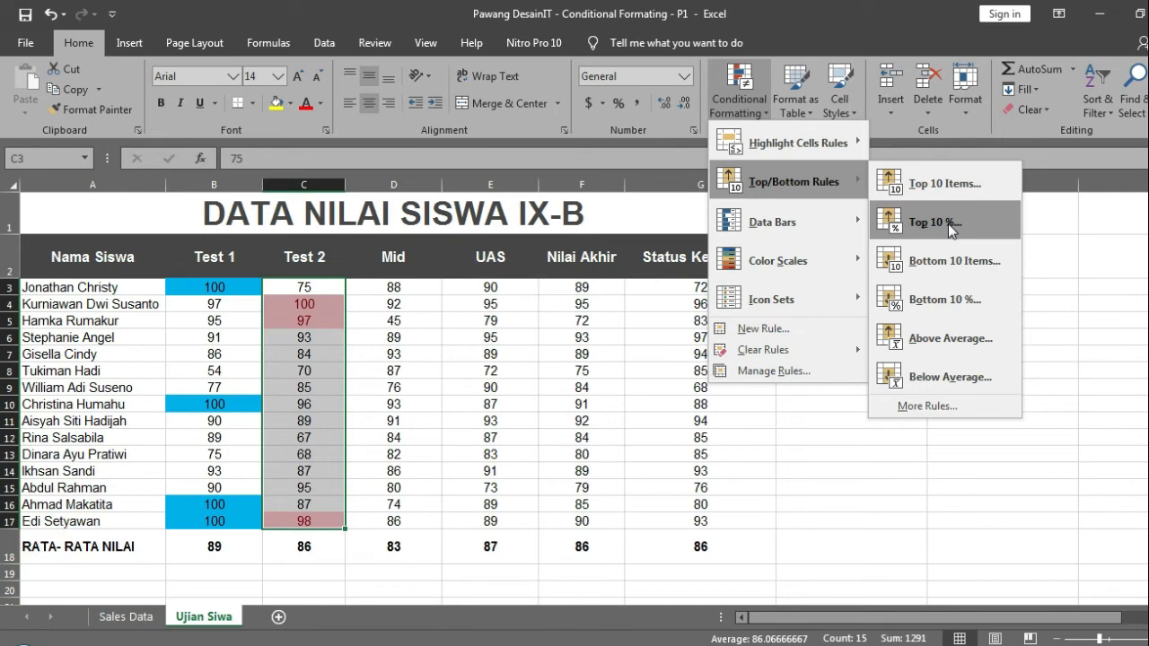
pyautogui.click(413, 272)
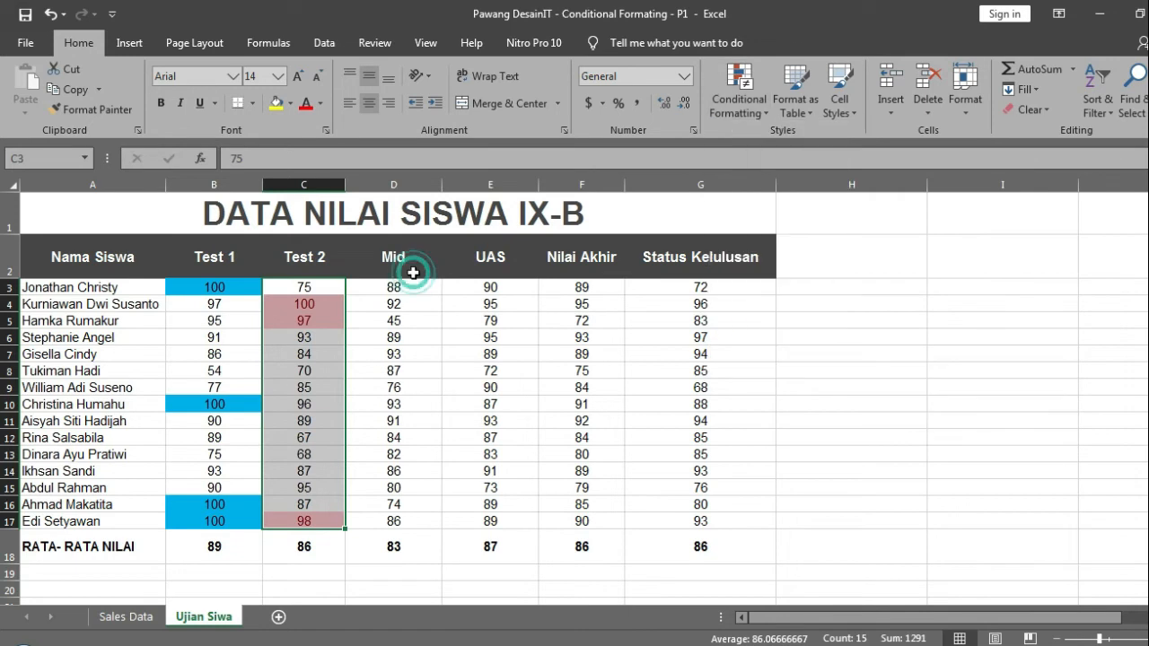
# Start a Bottom 10 Items rule on the Mid scores in D3:D17, try a rank count of 6, and set it to 4
pyautogui.click(413, 274)
pyautogui.hotkey('ctrl', 'shift', 'Down')
pyautogui.hotkey('shift', 'Up')
pyautogui.click(736, 104)
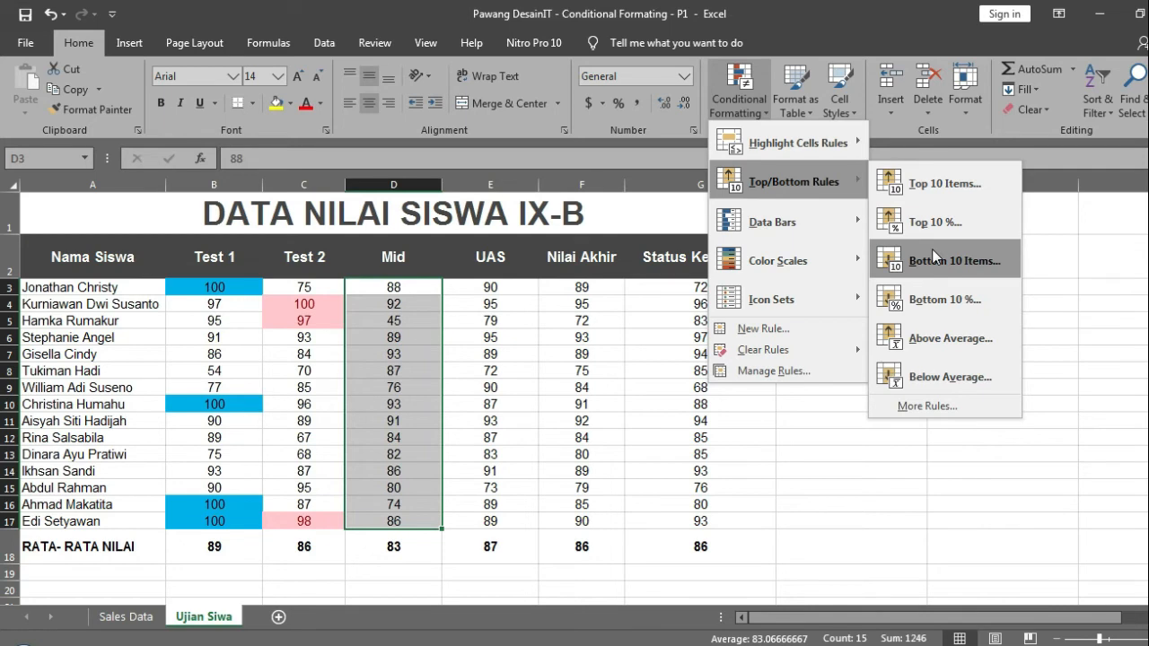
pyautogui.click(932, 256)
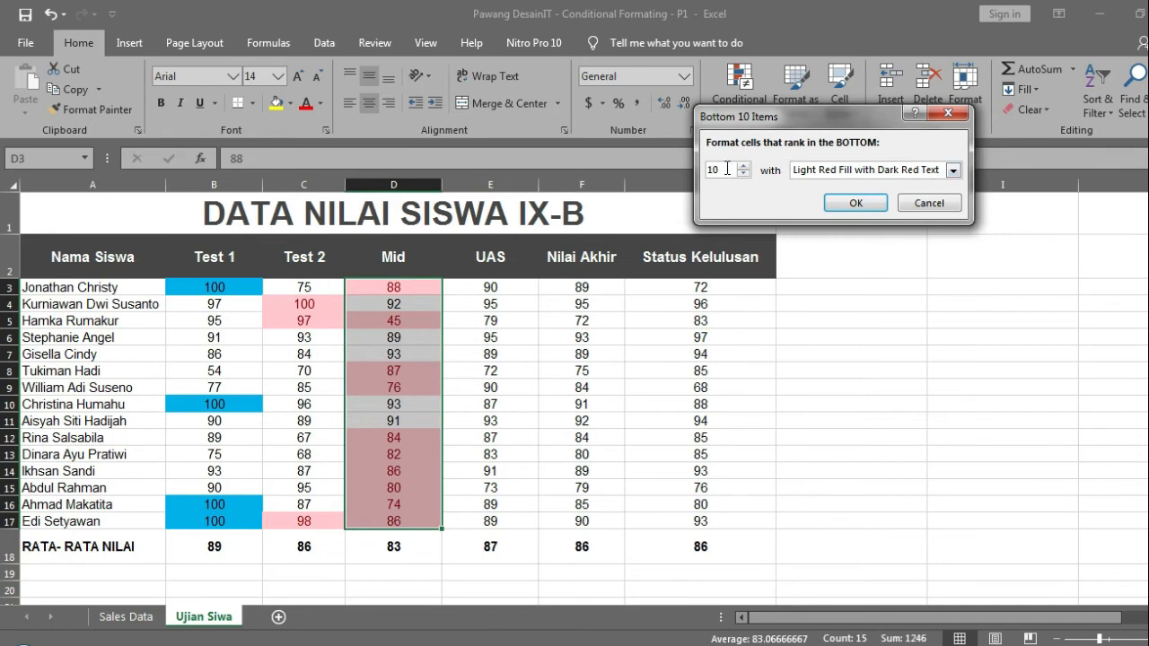
pyautogui.moveTo(727, 168); pyautogui.dragTo(701, 172)
pyautogui.write('6')
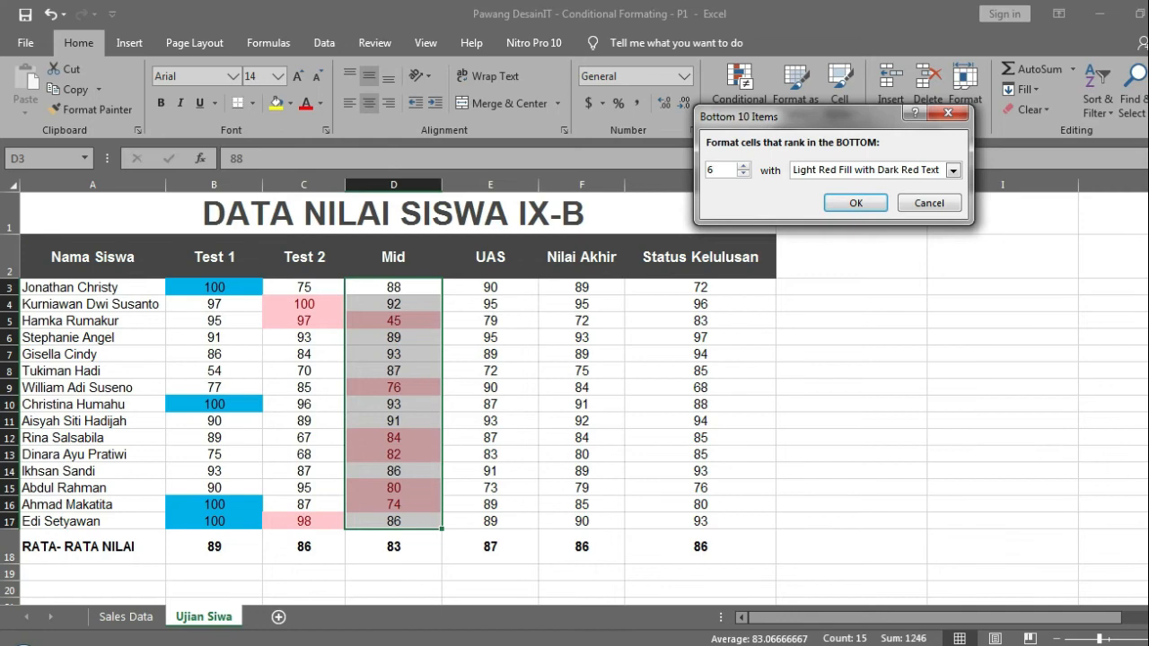
pyautogui.press('BackSpace')
pyautogui.write('4')
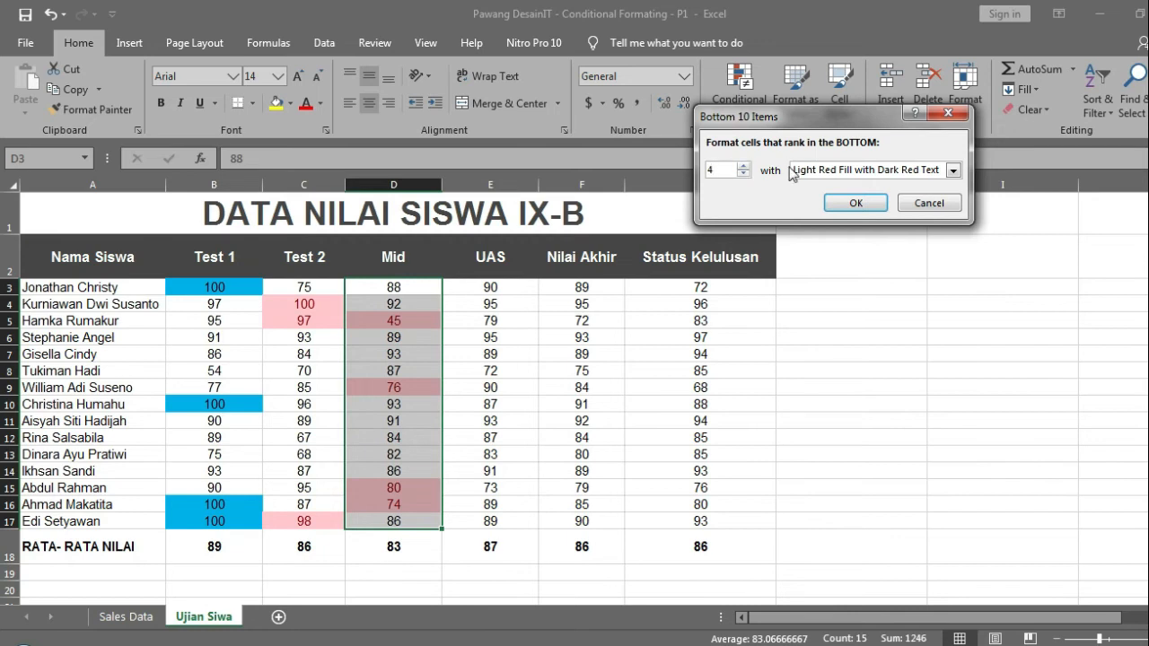
# Give the bottom 4 Mid scores a custom format with a yellow fill and apply the rule
pyautogui.click(829, 171)
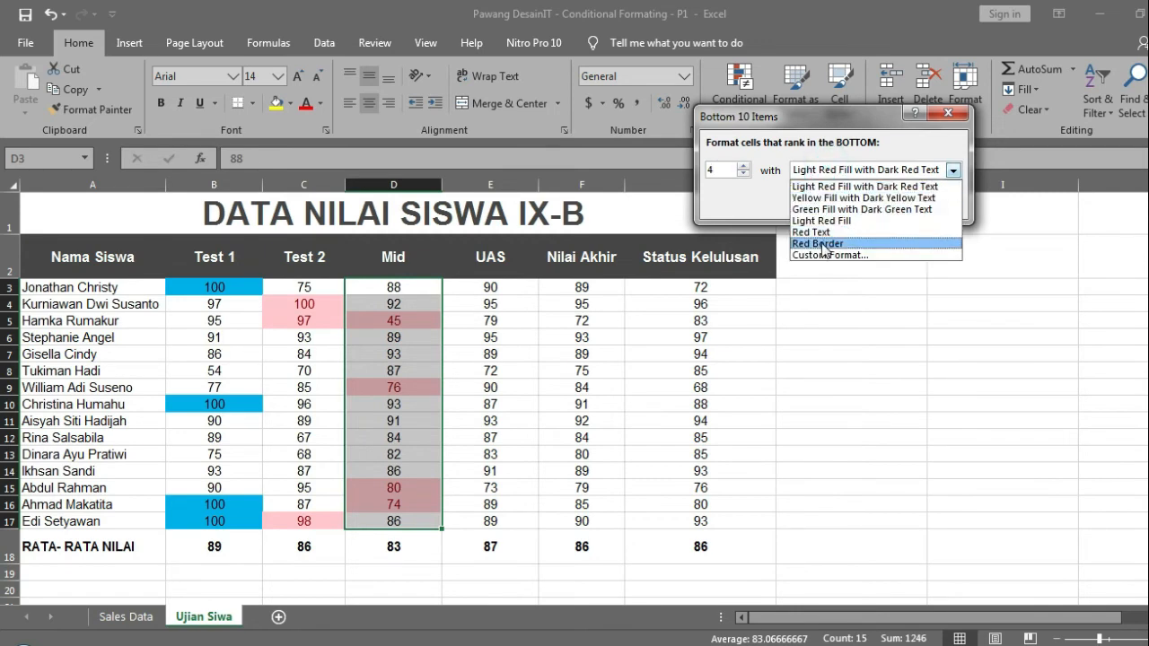
pyautogui.click(823, 212)
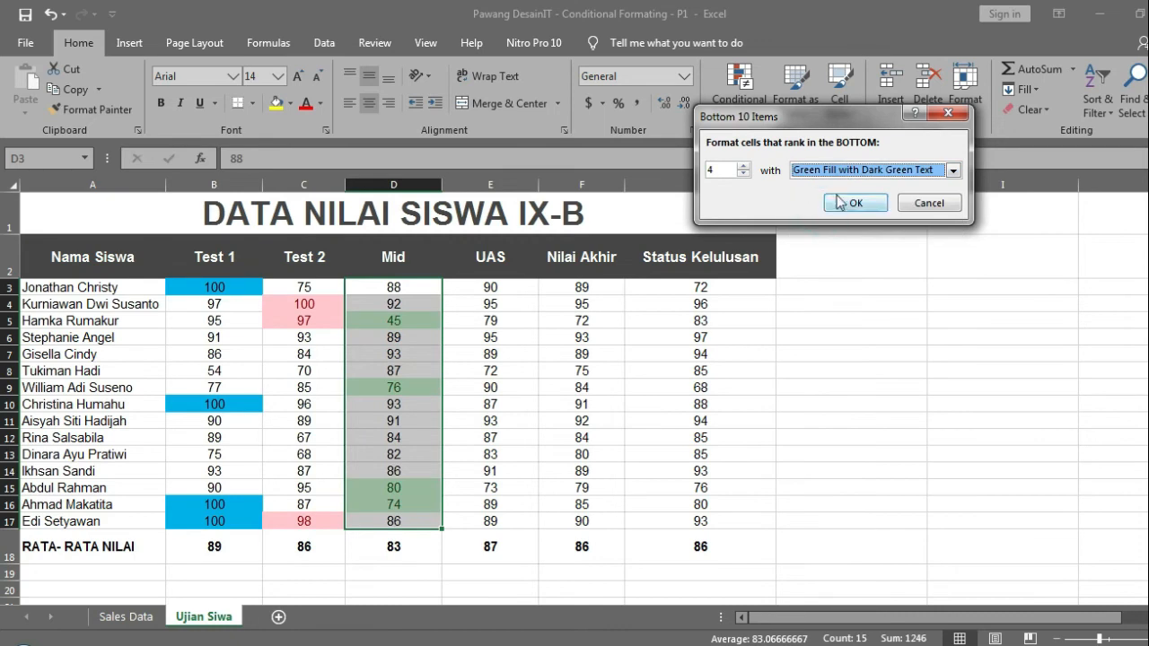
pyautogui.click(859, 170)
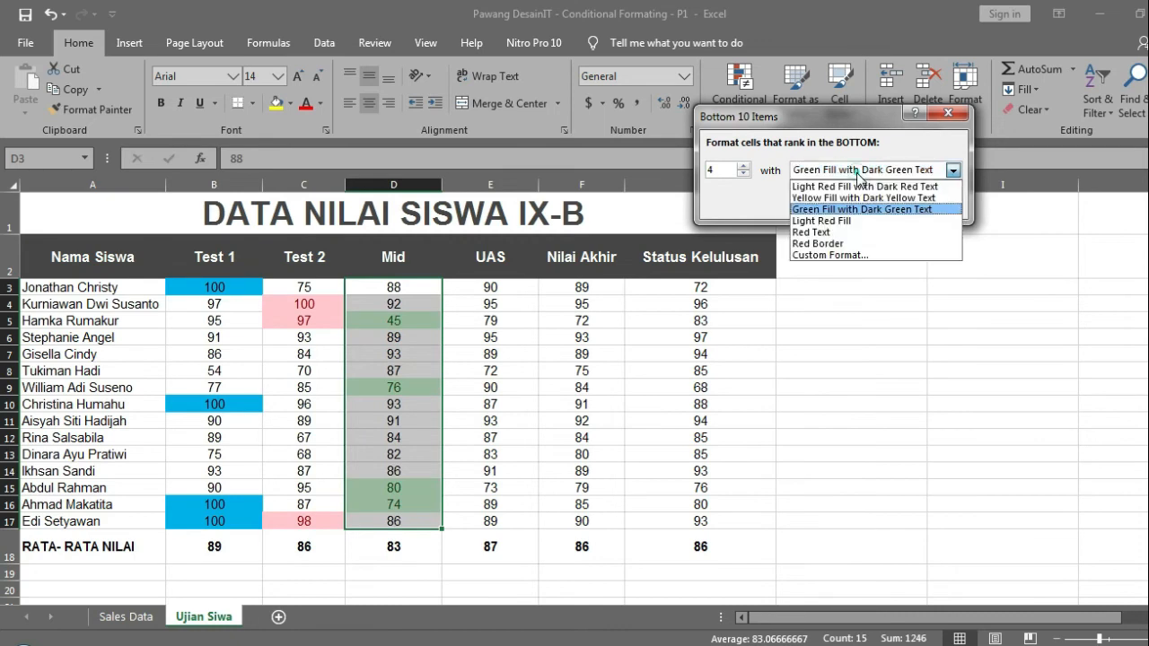
pyautogui.click(840, 254)
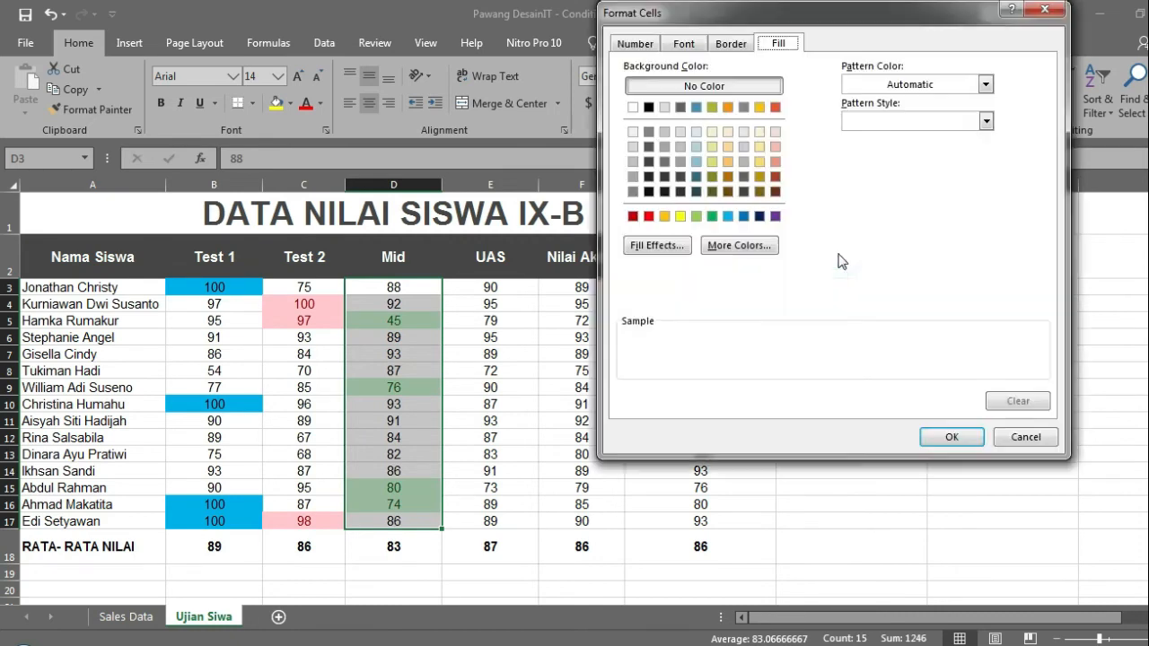
pyautogui.click(681, 216)
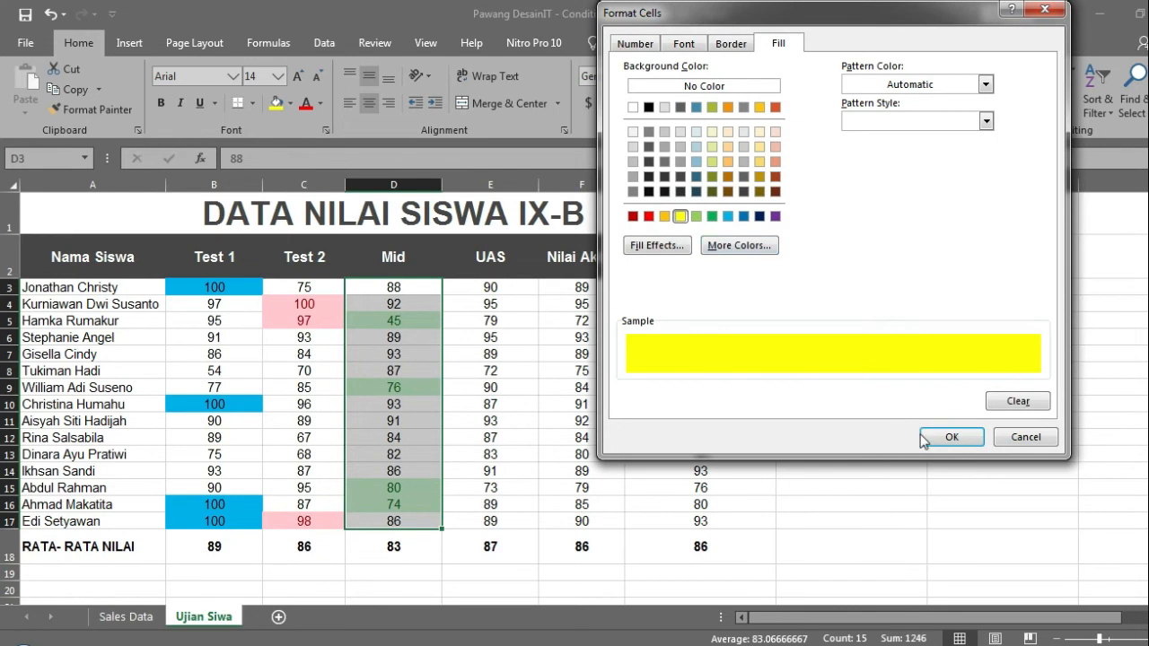
pyautogui.click(939, 438)
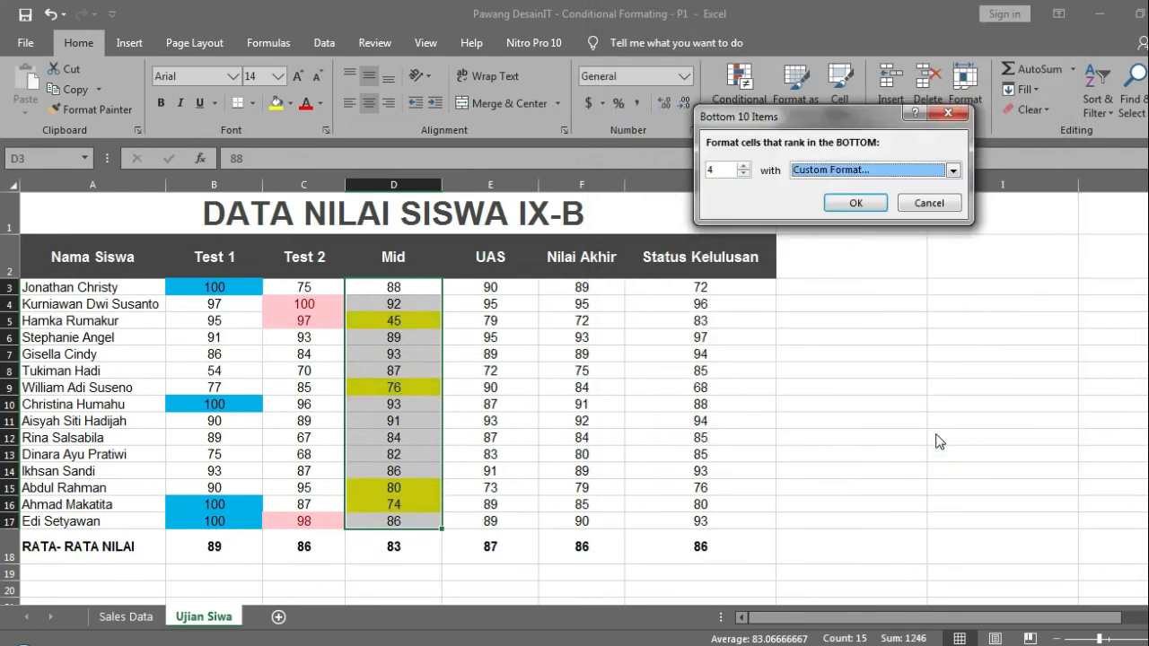
pyautogui.click(851, 201)
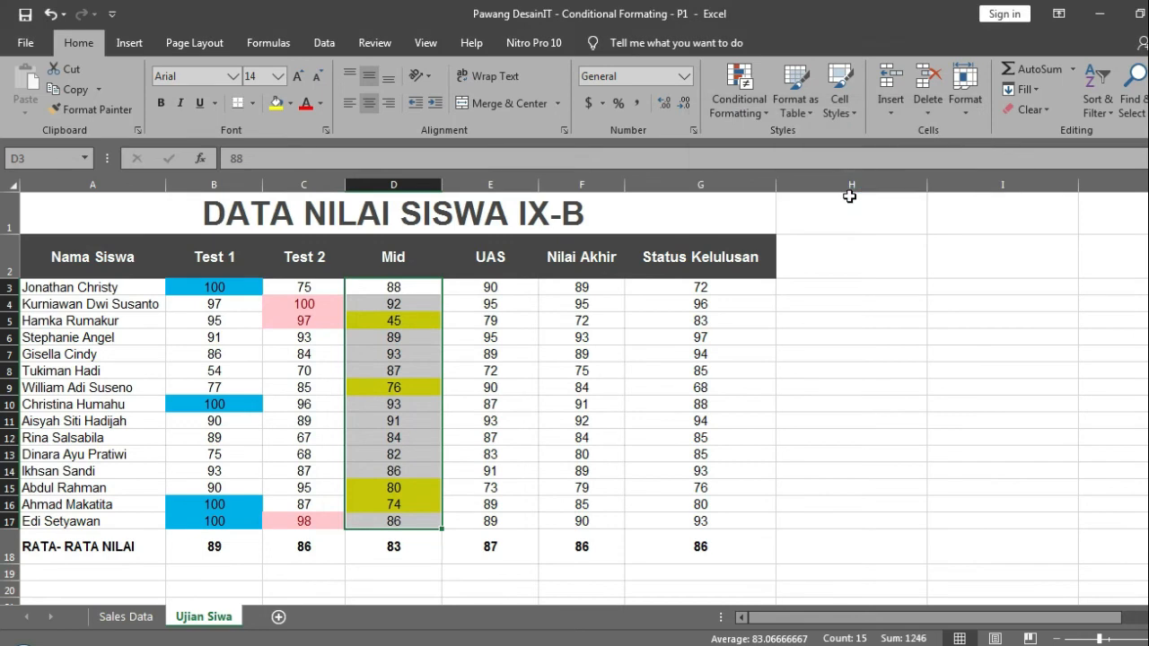
# Select the UAS scores in E3:E17, without the header and the average row
pyautogui.press('Right')
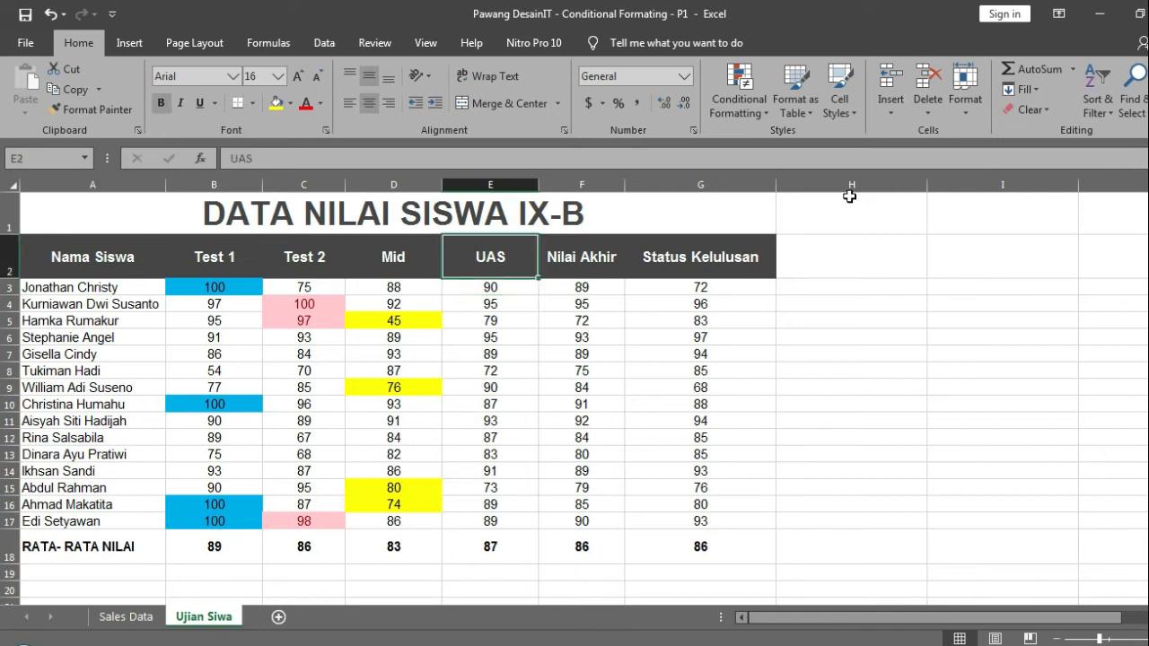
pyautogui.hotkey('shift', 'Down')
pyautogui.hotkey('shift', 'Down')
pyautogui.hotkey('shift', 'Down')
pyautogui.hotkey('shift', 'Down')
pyautogui.hotkey('shift', 'Down')
pyautogui.hotkey('shift', 'Down')
pyautogui.hotkey('shift', 'Down')
pyautogui.hotkey('shift', 'Down')
pyautogui.hotkey('shift', 'Down')
pyautogui.hotkey('shift', 'Down')
pyautogui.hotkey('shift', 'Down')
pyautogui.hotkey('shift', 'Down')
pyautogui.hotkey('shift', 'Down')
pyautogui.hotkey('shift', 'Down')
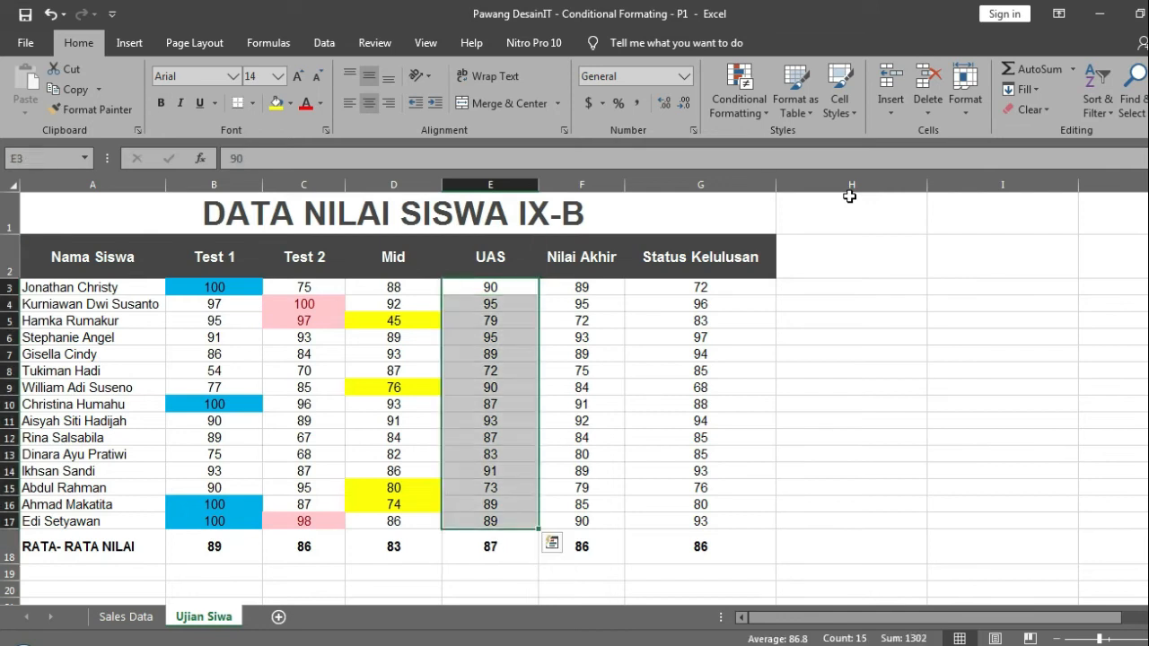
# Highlight the bottom 10% of the selected UAS scores with a custom muted blue fill, closing the Windows color scheme prompt
pyautogui.click(740, 96)
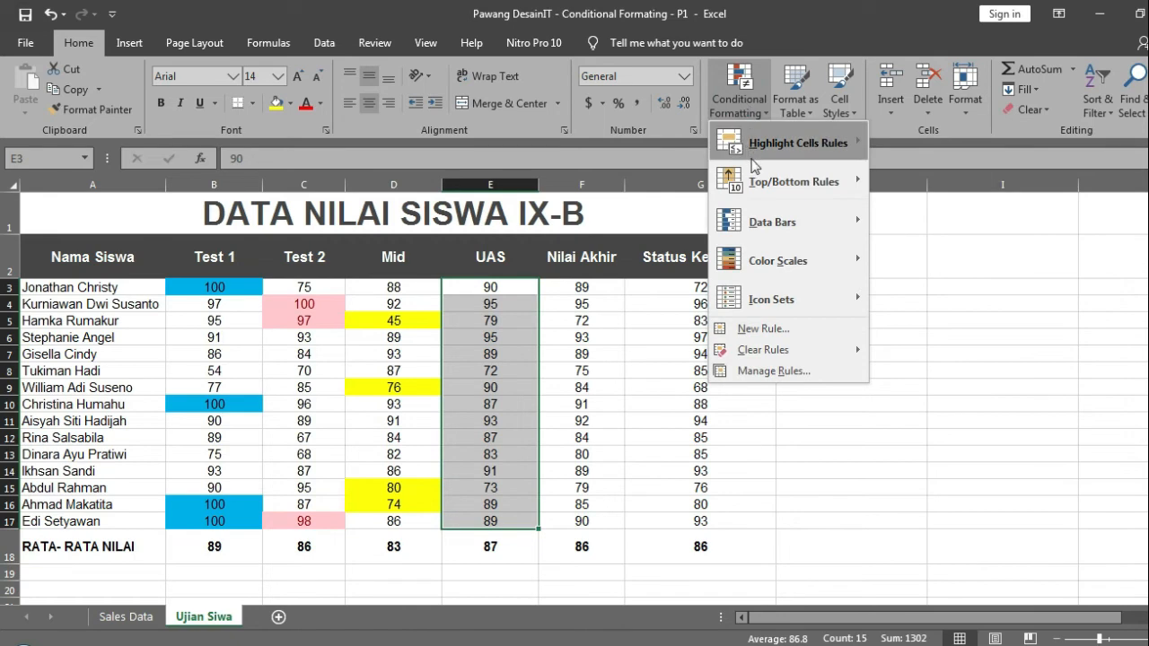
pyautogui.moveTo(759, 181)
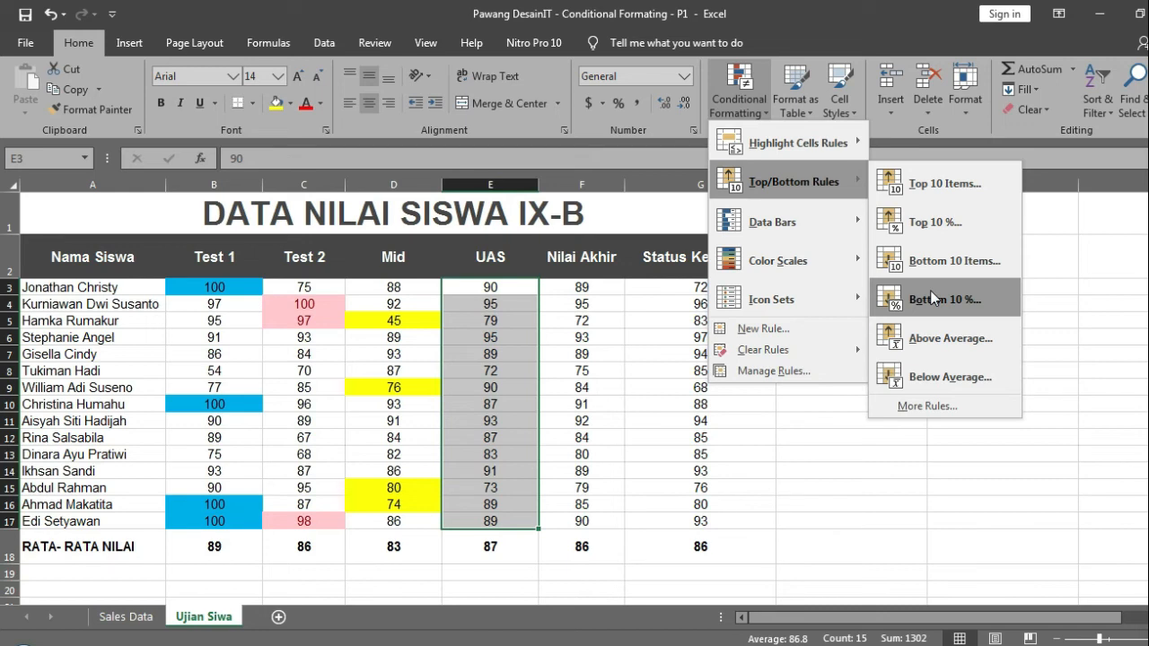
pyautogui.click(934, 299)
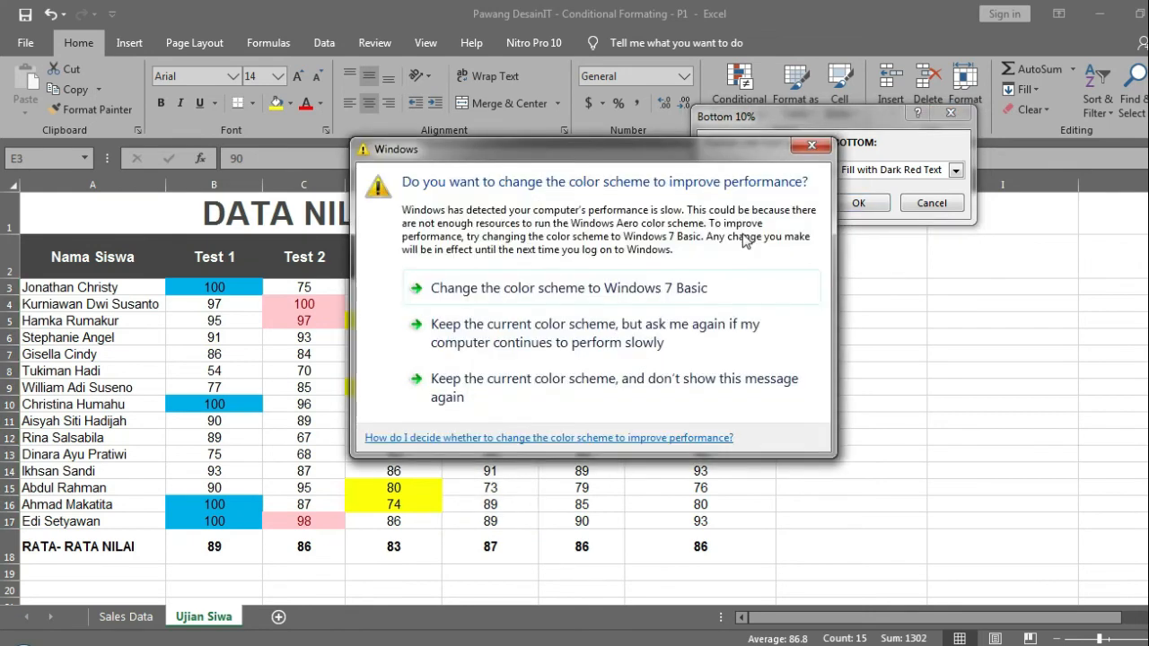
pyautogui.click(806, 147)
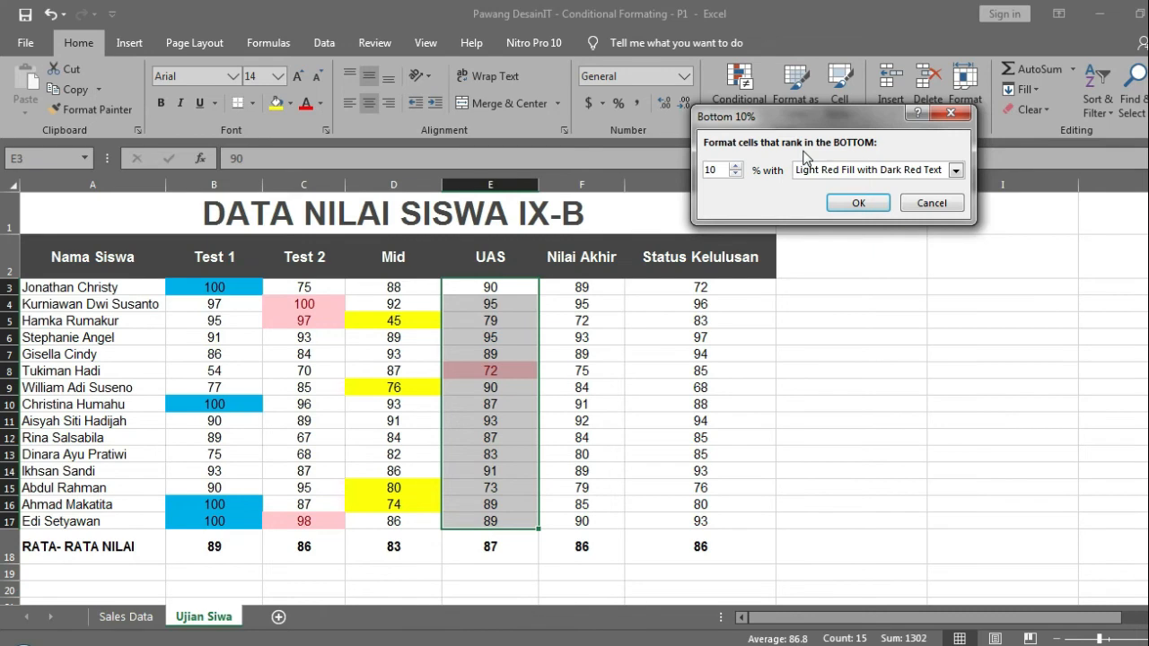
pyautogui.click(955, 171)
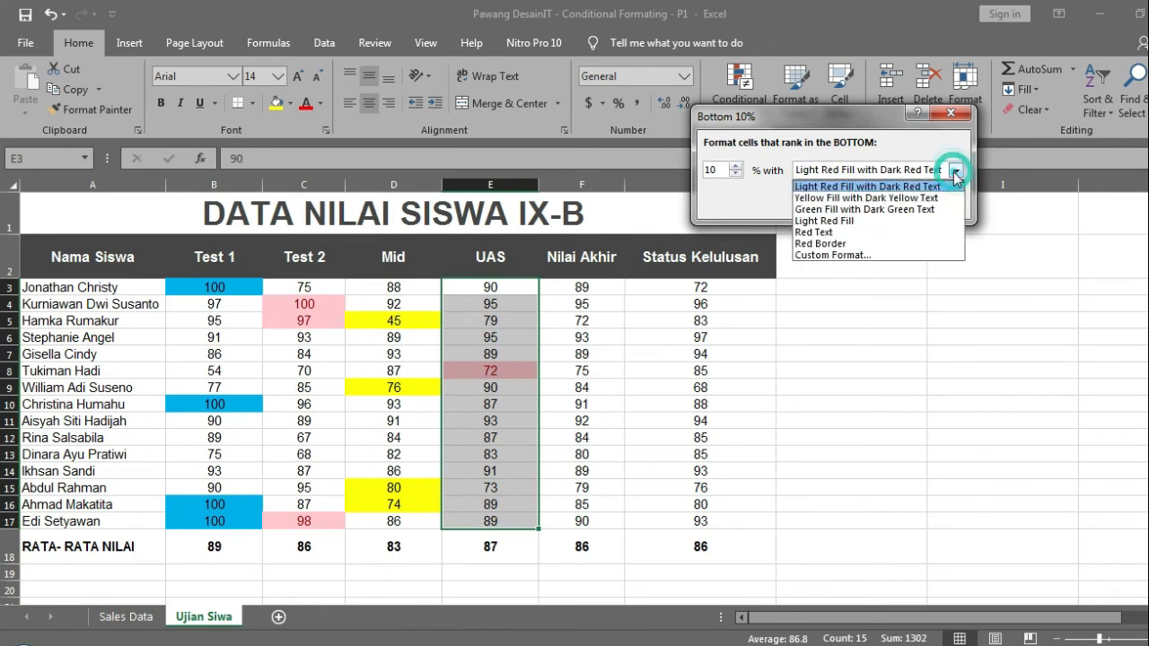
pyautogui.click(857, 256)
pyautogui.click(697, 162)
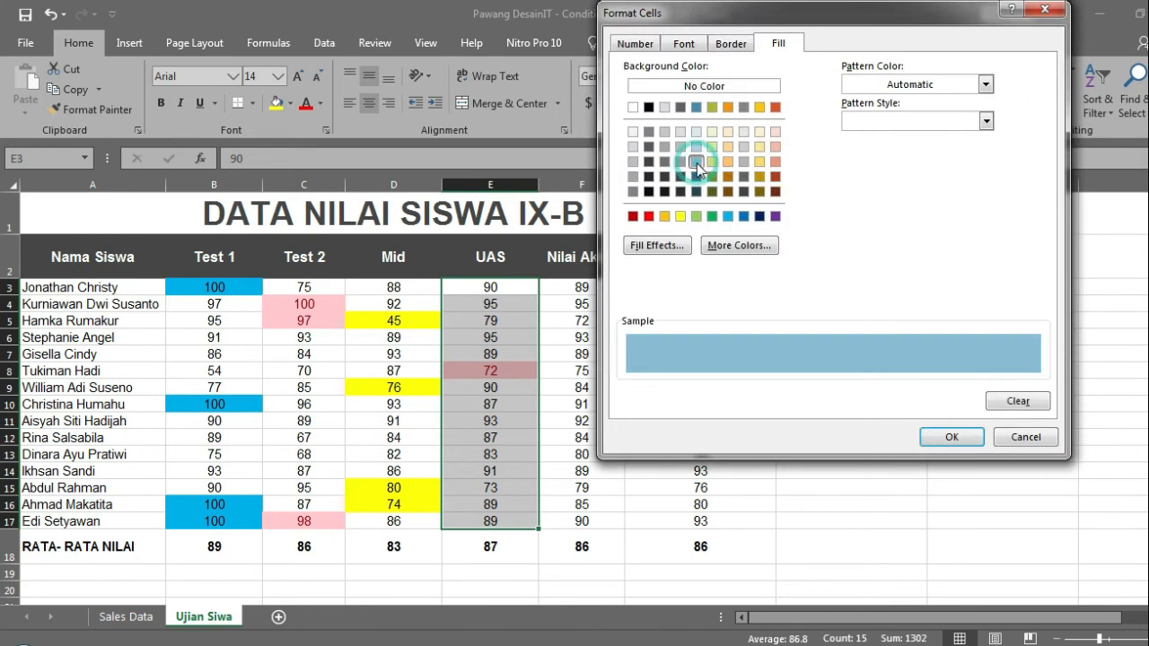
pyautogui.click(950, 437)
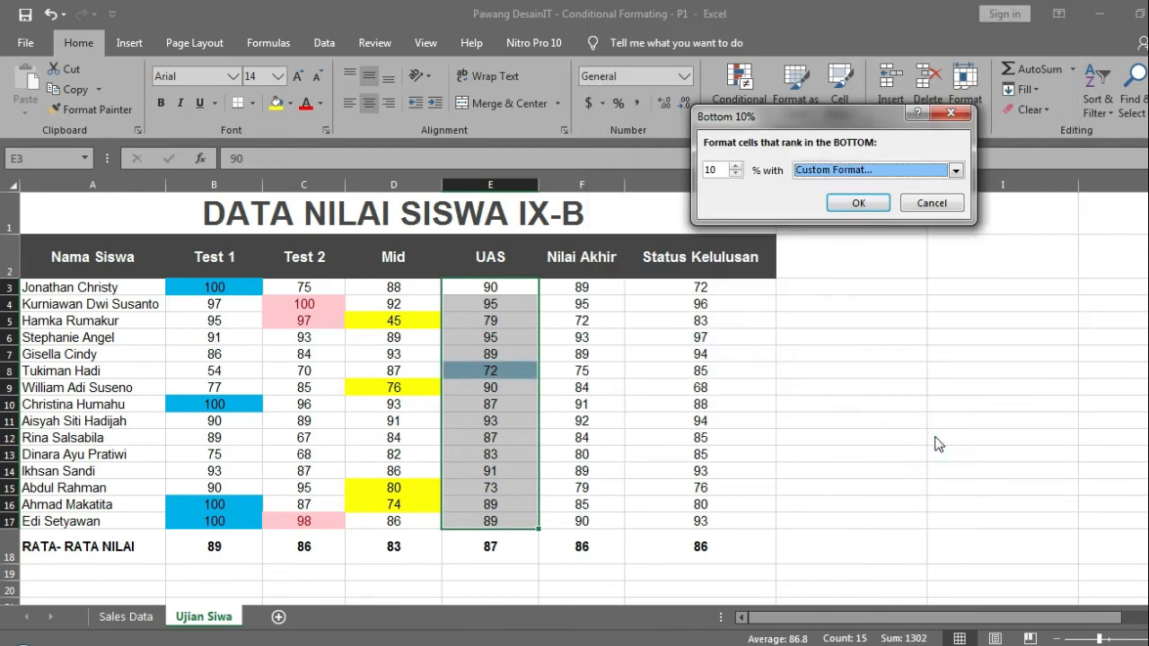
pyautogui.click(857, 201)
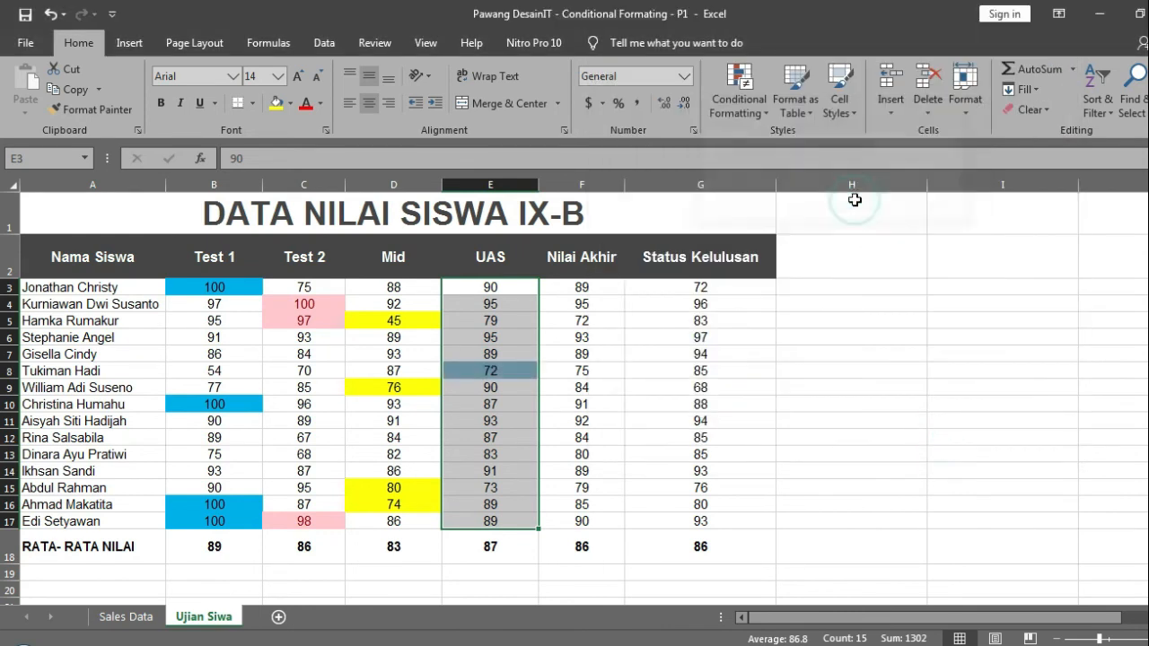
# Start an Above Average rule on the Nilai Akhir scores in F3:F17
pyautogui.press('Right')
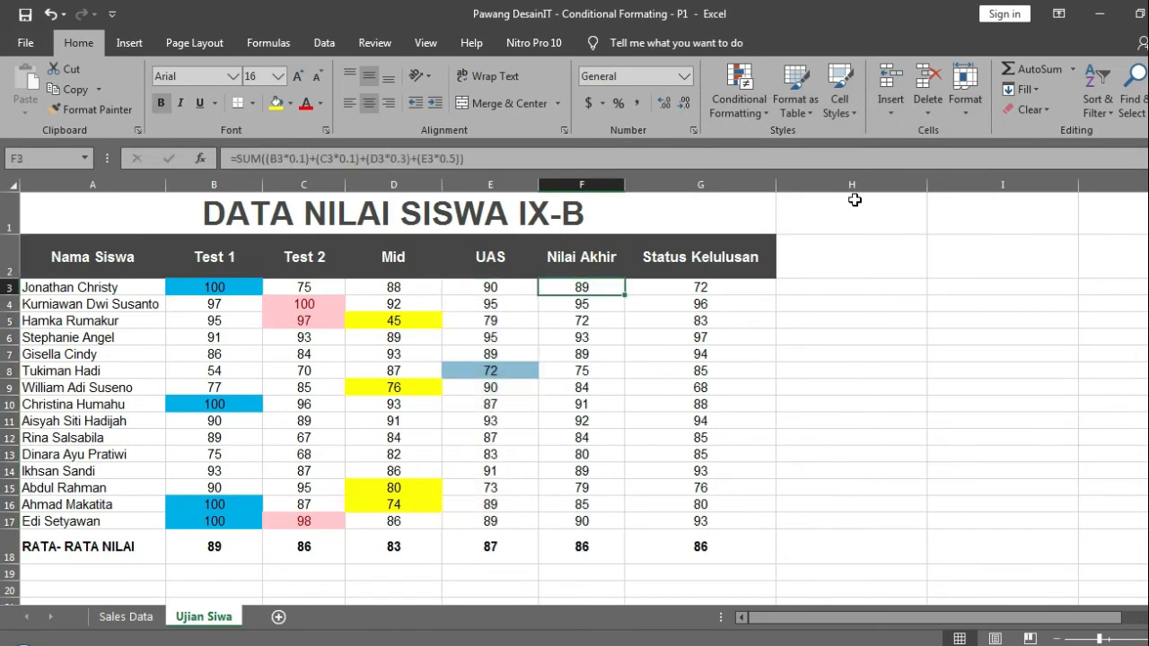
pyautogui.hotkey('ctrl', 'shift', 'Down')
pyautogui.hotkey('shift', 'Up')
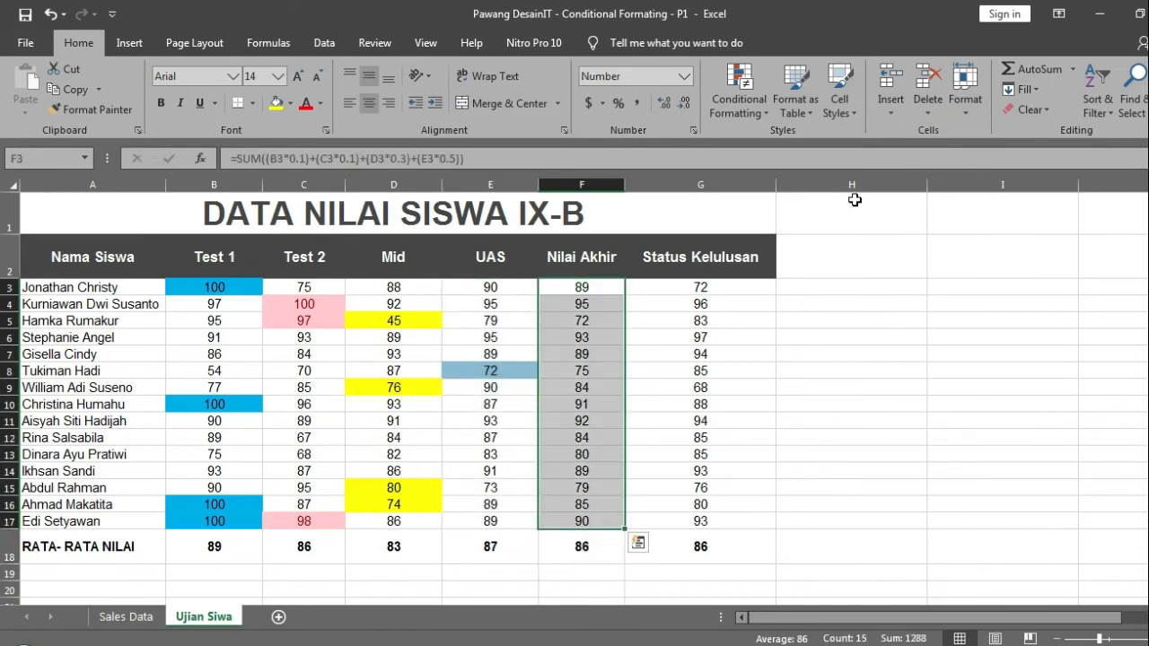
pyautogui.click(740, 106)
pyautogui.moveTo(771, 170)
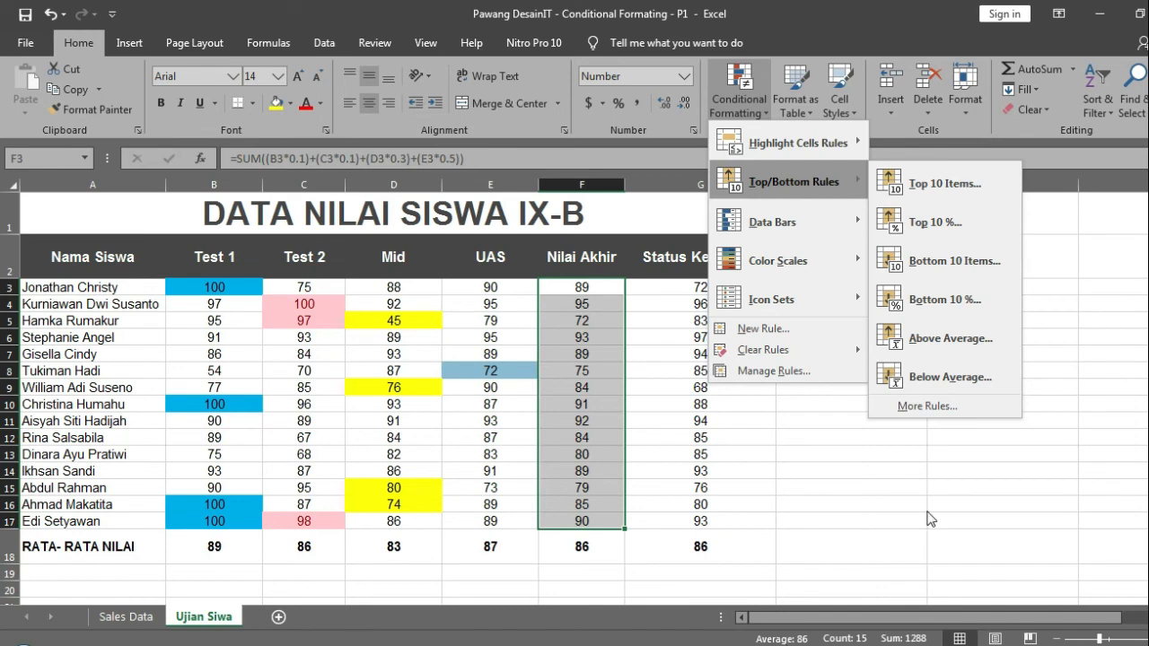
pyautogui.click(990, 343)
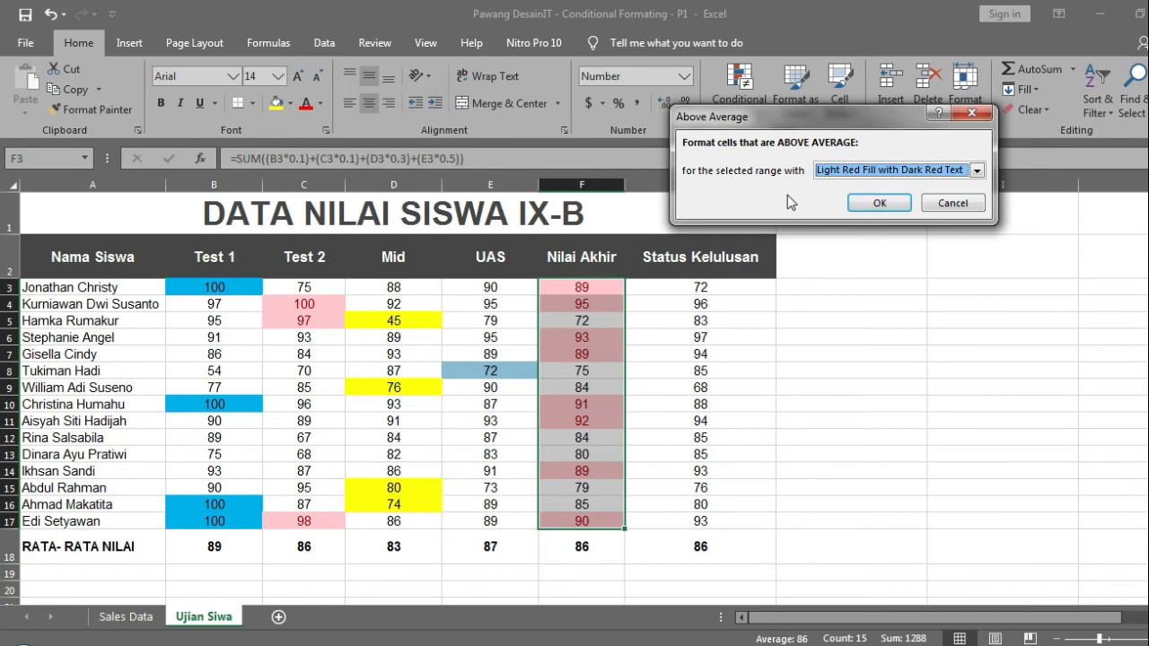
# Give the above-average Nilai Akhir scores a custom format with a dash-dot outline border and a light orange fill
pyautogui.click(950, 180)
pyautogui.click(976, 171)
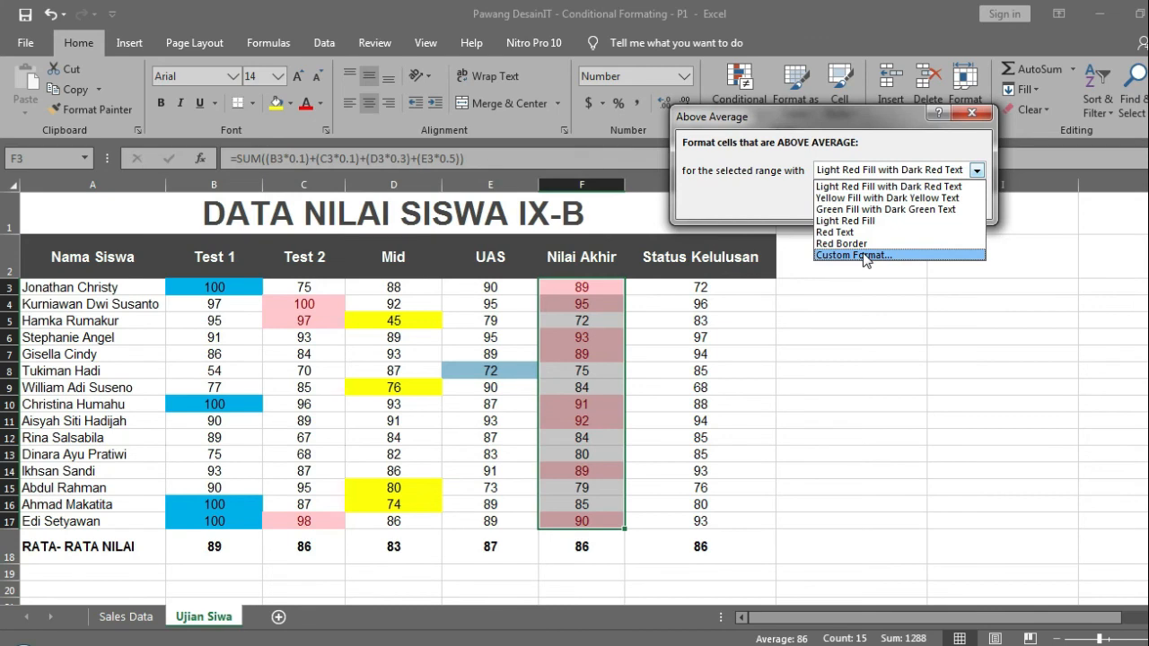
pyautogui.click(861, 255)
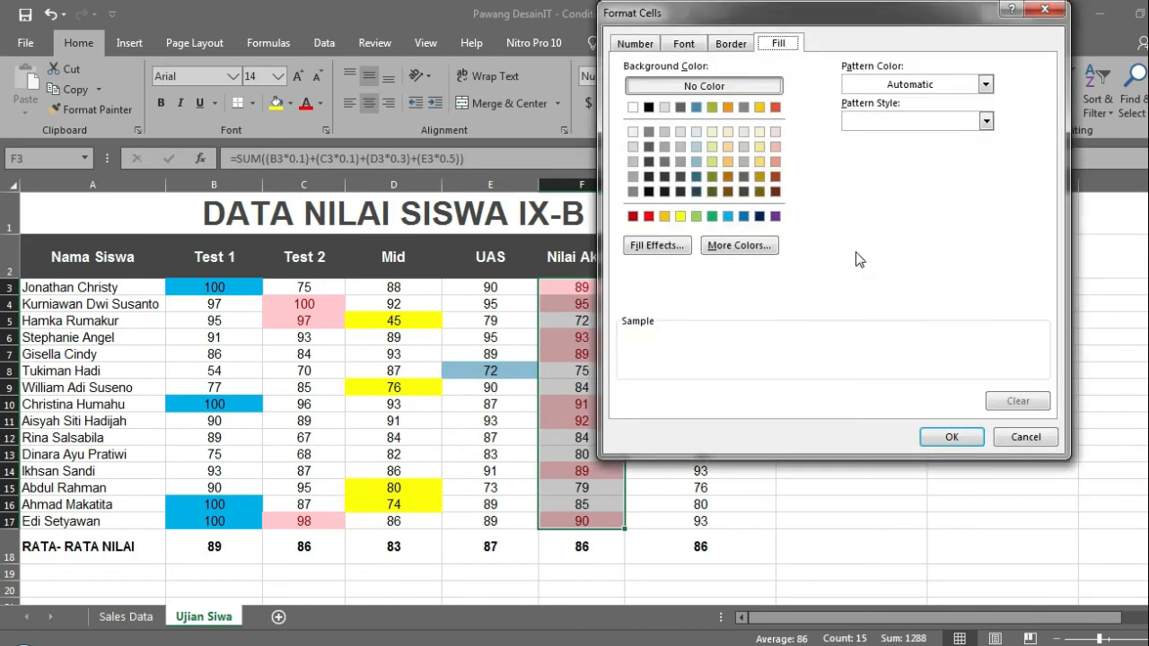
pyautogui.click(733, 46)
pyautogui.click(703, 144)
pyautogui.click(849, 95)
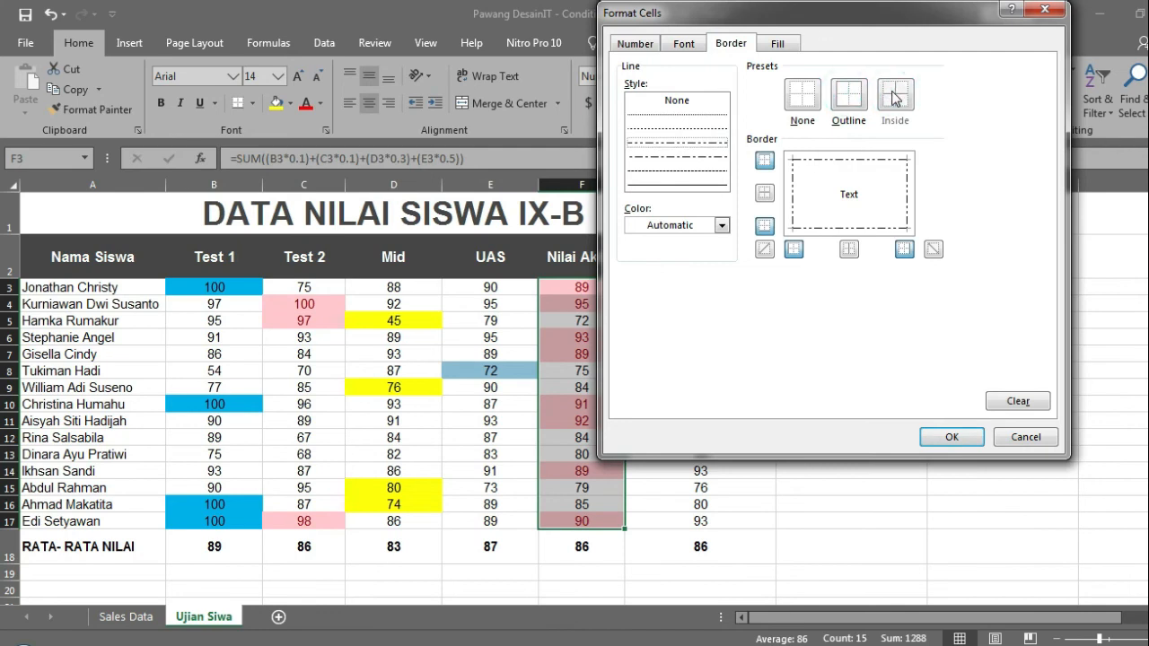
pyautogui.click(779, 44)
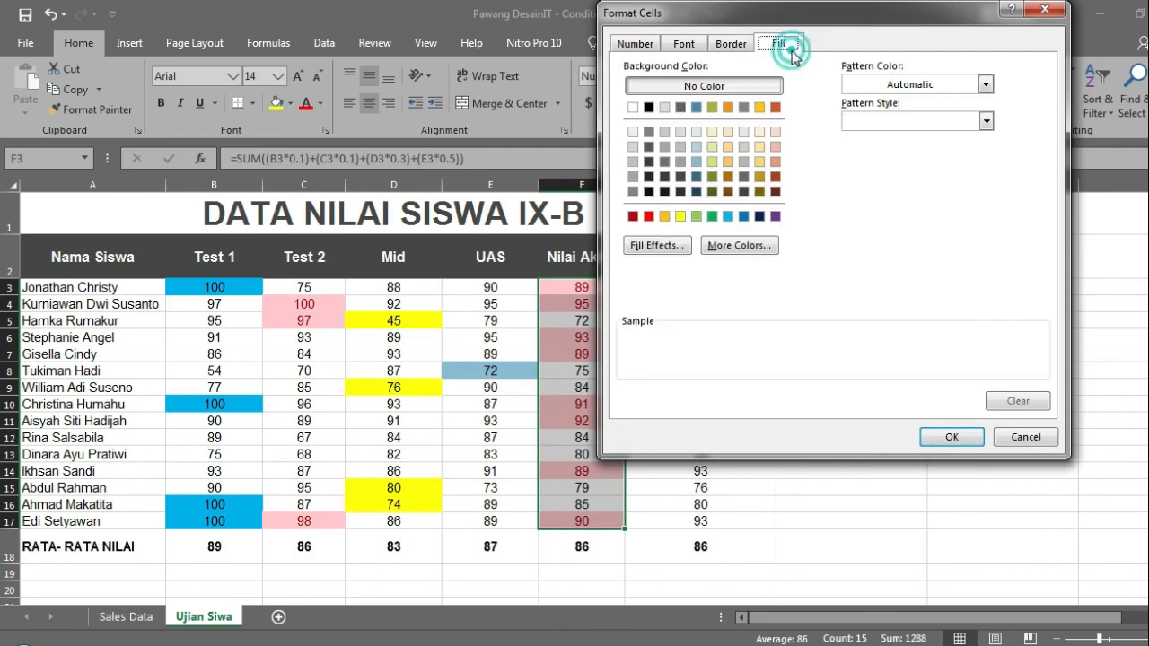
pyautogui.click(729, 146)
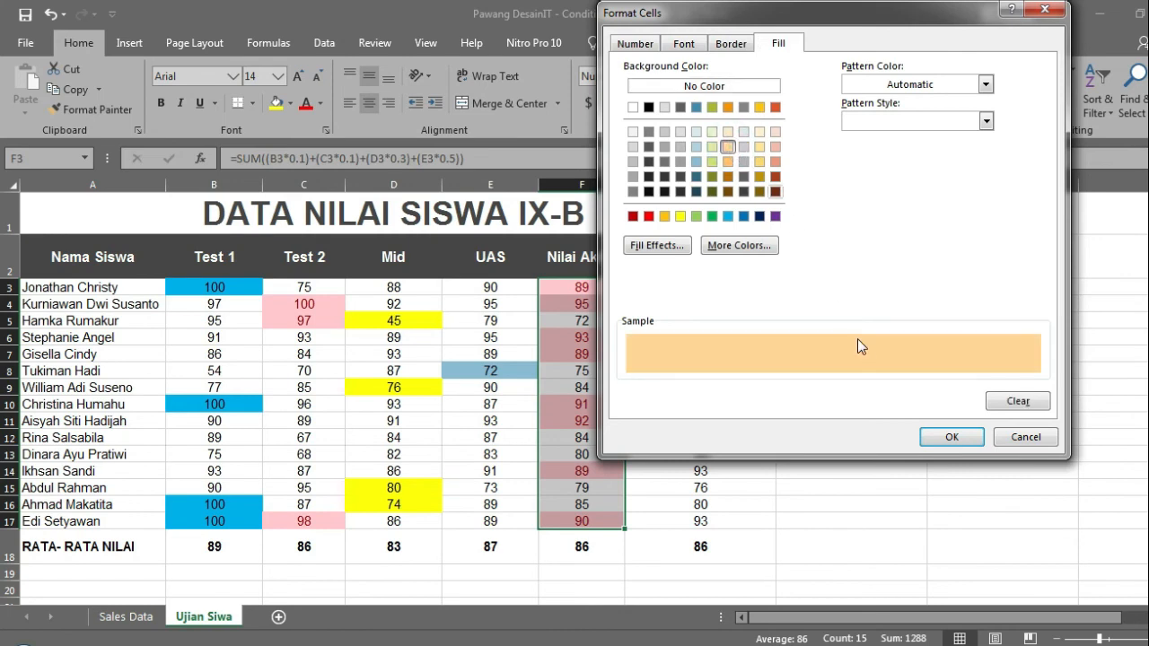
pyautogui.click(938, 437)
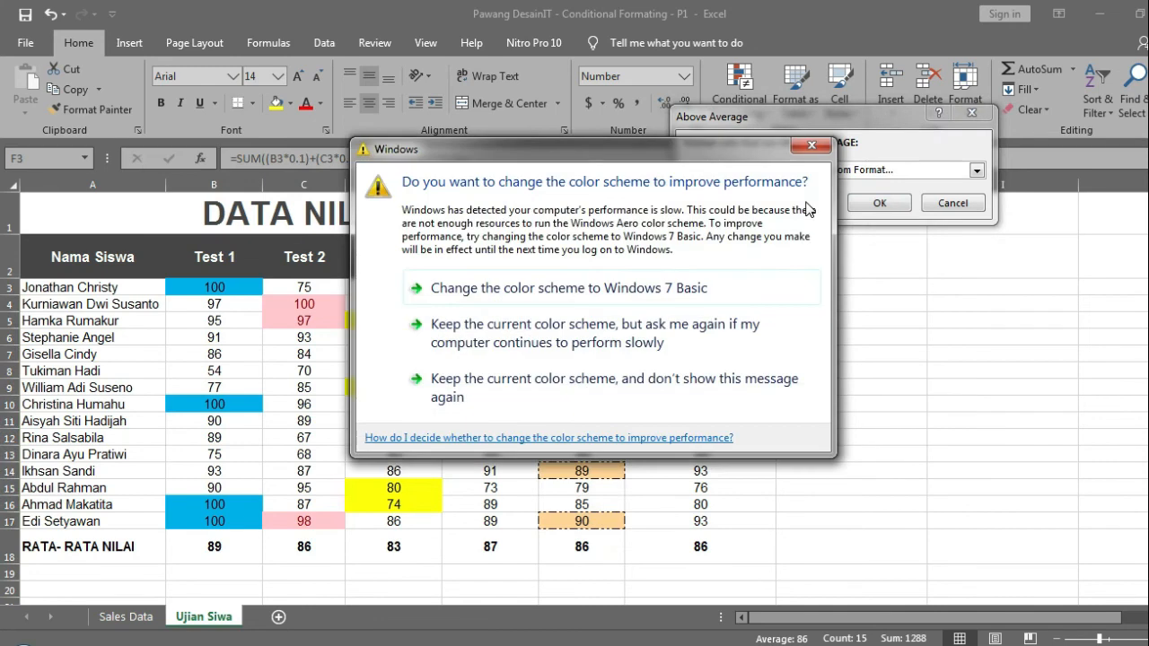
# Close the Windows color scheme prompts and apply the Above Average rule to the Nilai Akhir scores
pyautogui.click(812, 146)
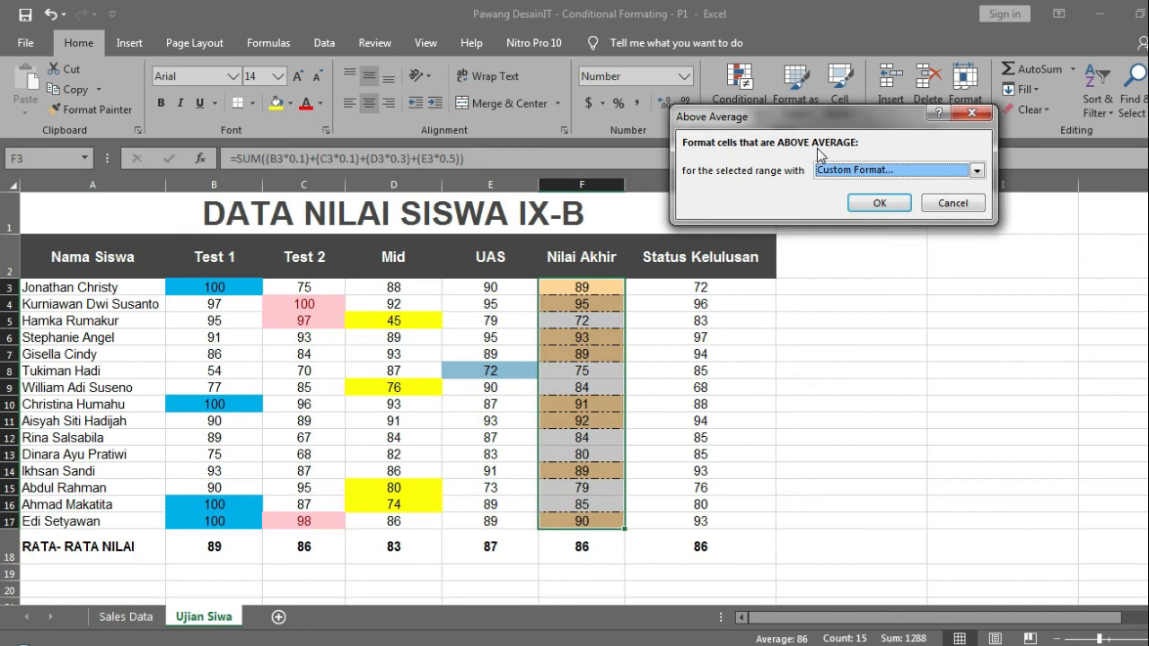
pyautogui.click(856, 192)
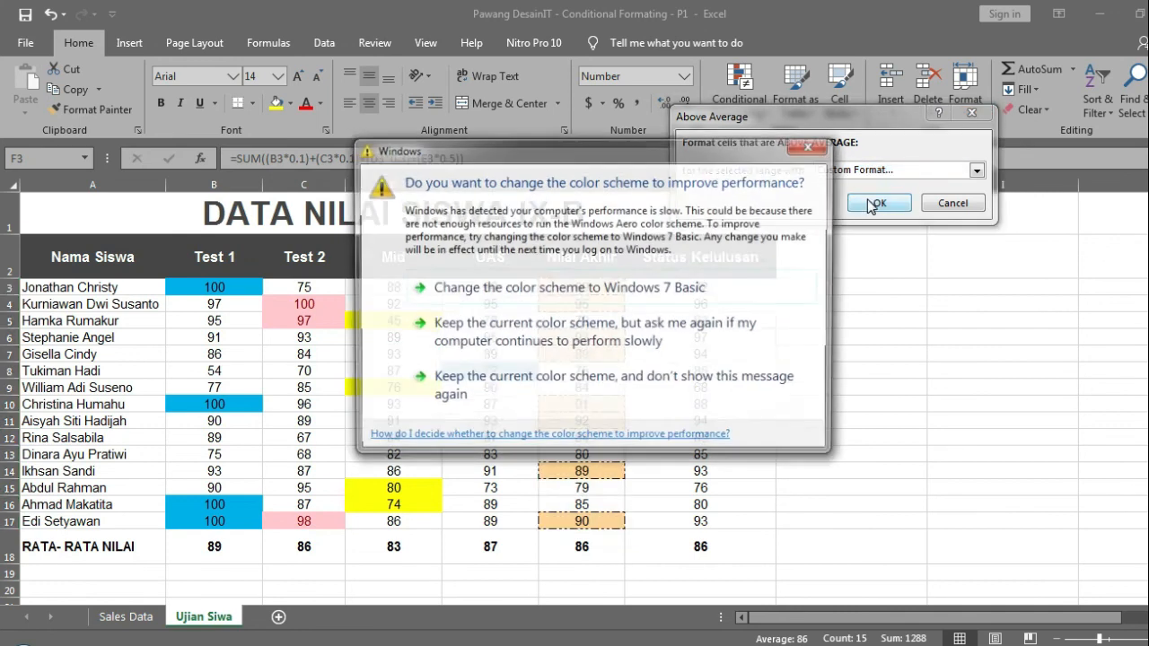
pyautogui.click(815, 150)
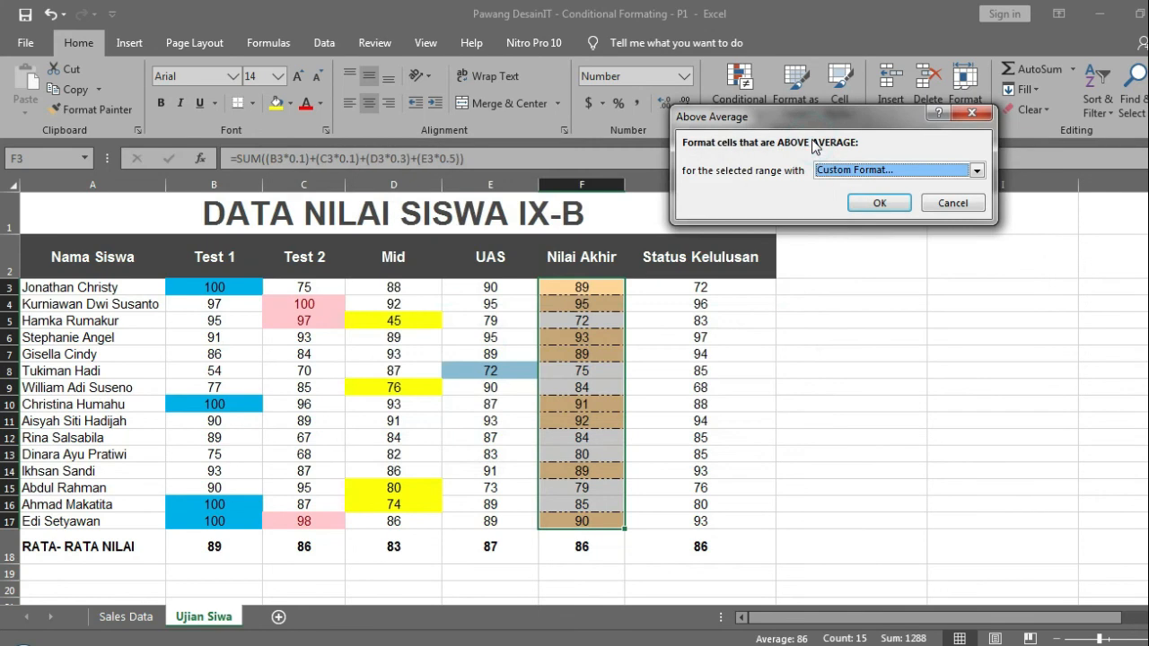
pyautogui.click(885, 203)
pyautogui.click(720, 240)
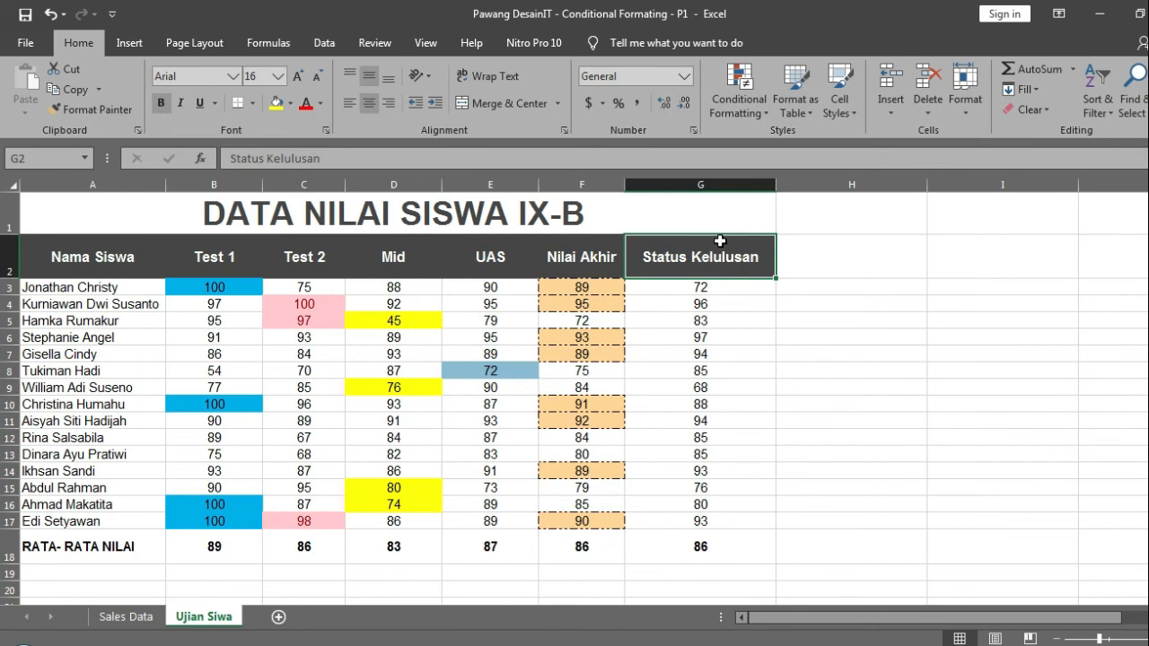
pyautogui.press('Down')
pyautogui.press('Home')
pyautogui.hotkey('ctrl', 'shift', 'Down')
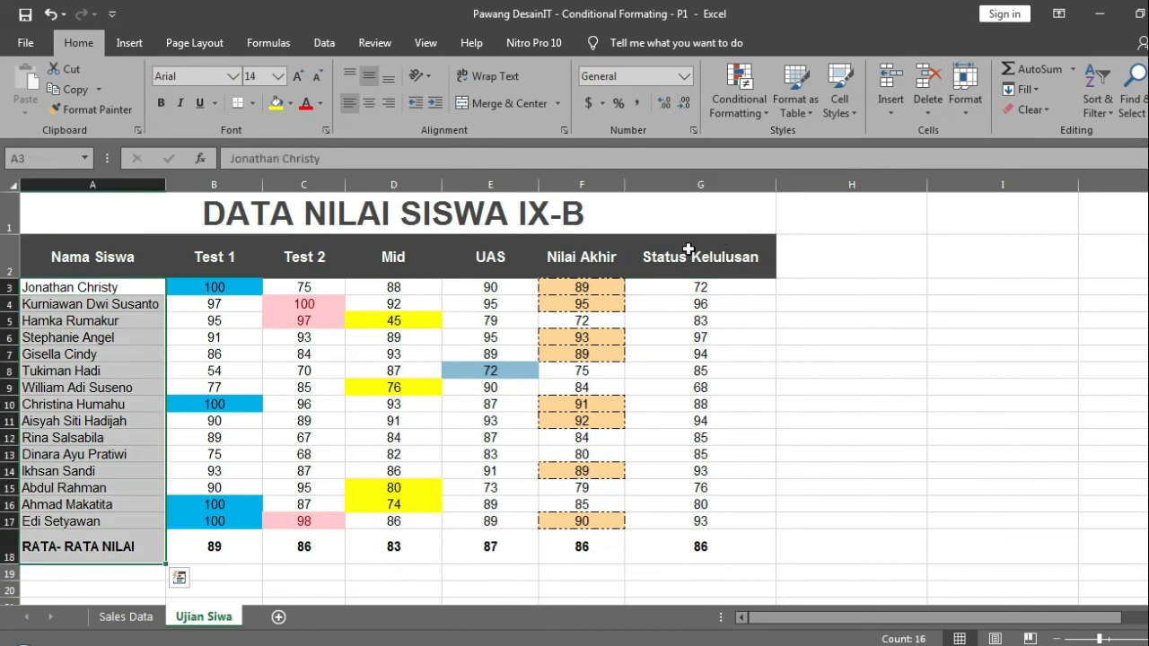
# Start a Below Average conditional formatting rule on the Status Kelulusan scores in G3:G17
pyautogui.click(688, 250)
pyautogui.press('Down')
pyautogui.hotkey('ctrl', 'shift', 'Down')
pyautogui.hotkey('shift', 'Up')
pyautogui.click(732, 101)
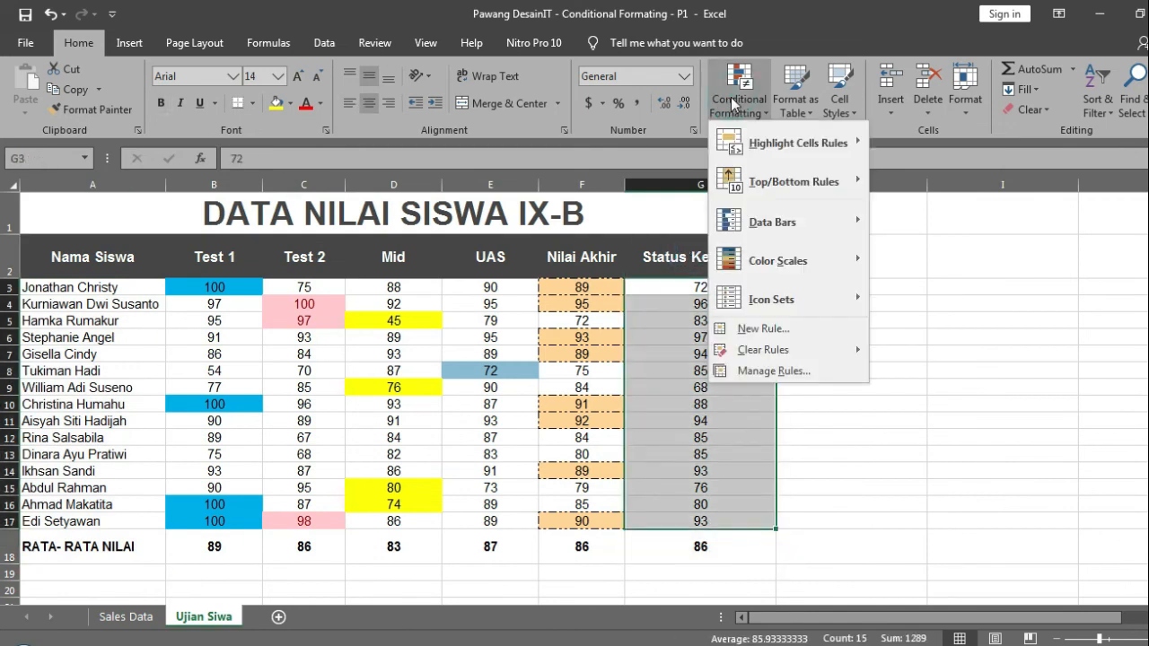
pyautogui.moveTo(771, 177)
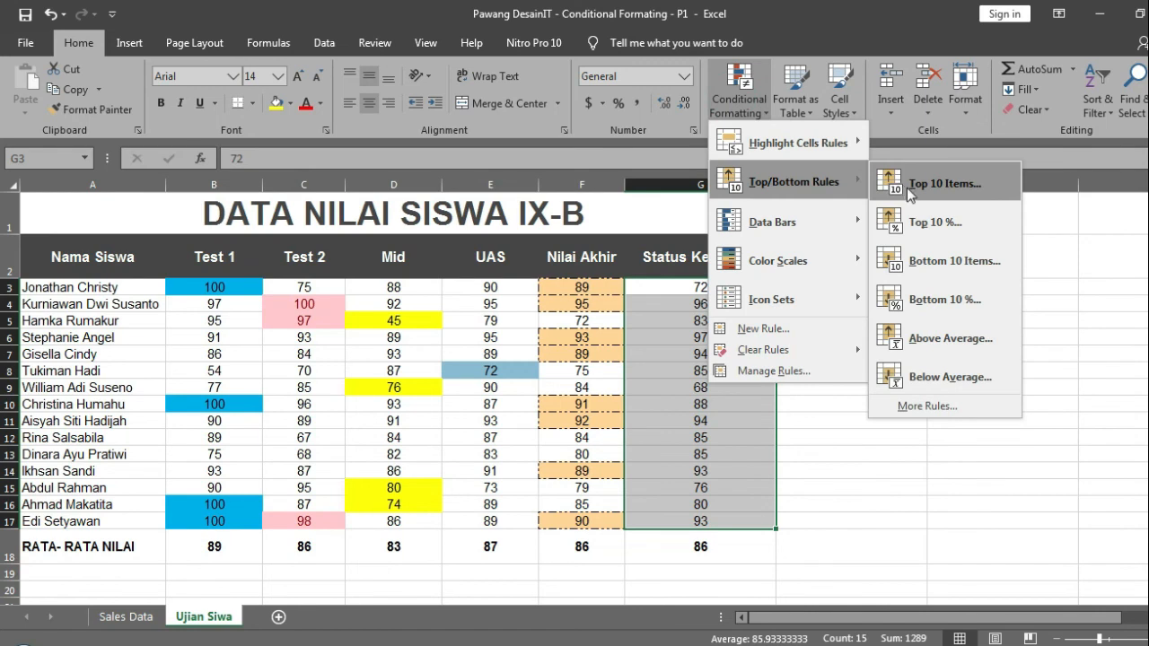
pyautogui.click(930, 372)
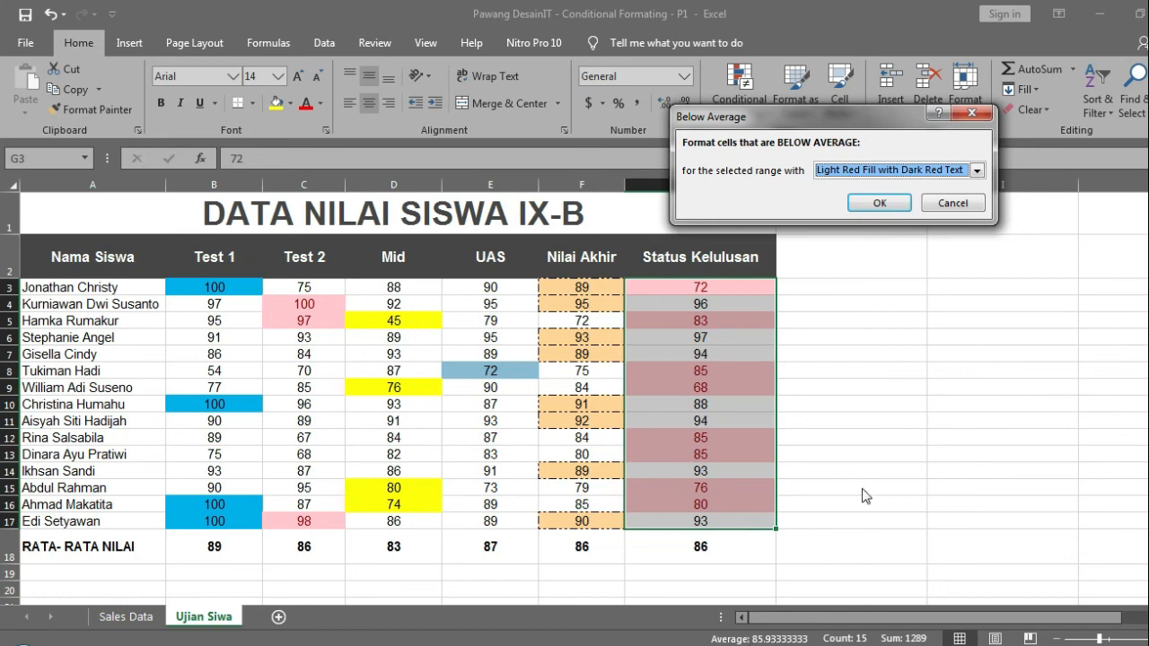
# Give the below-average Status Kelulusan scores a custom format with a dashed outline border
pyautogui.click(979, 175)
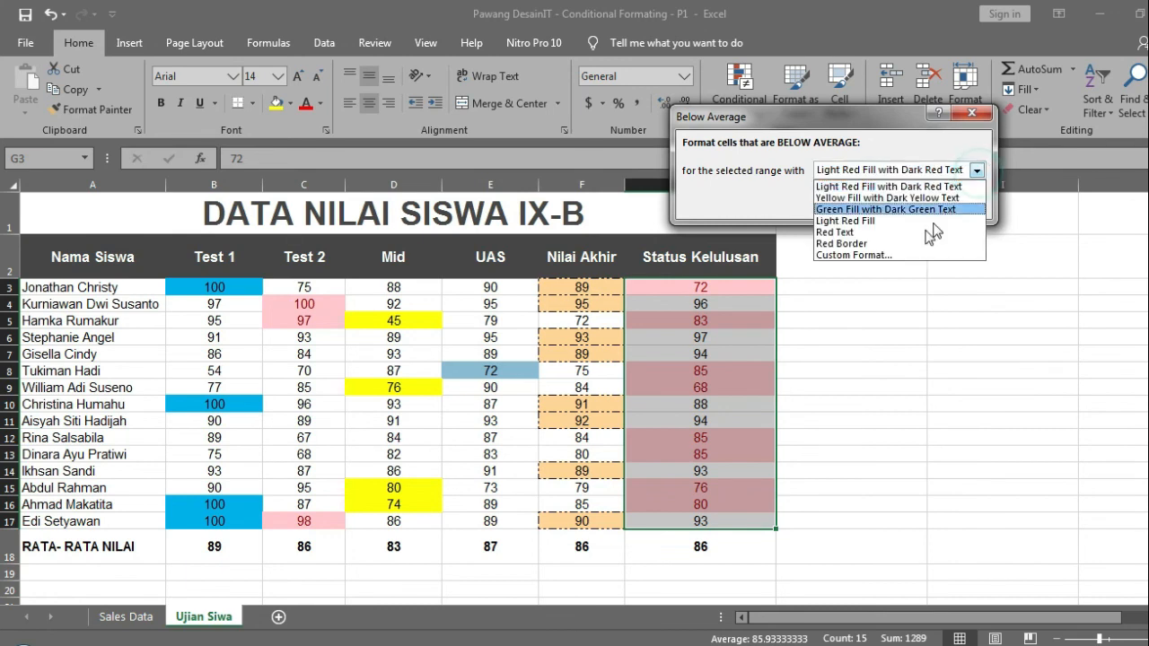
pyautogui.click(898, 254)
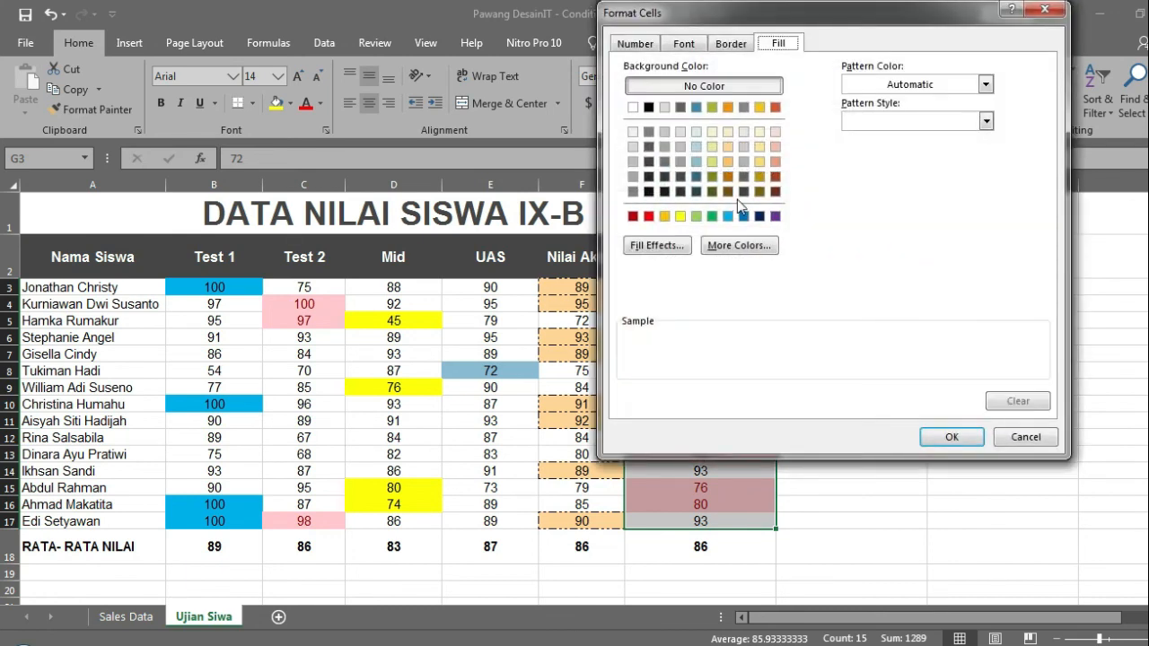
pyautogui.click(697, 53)
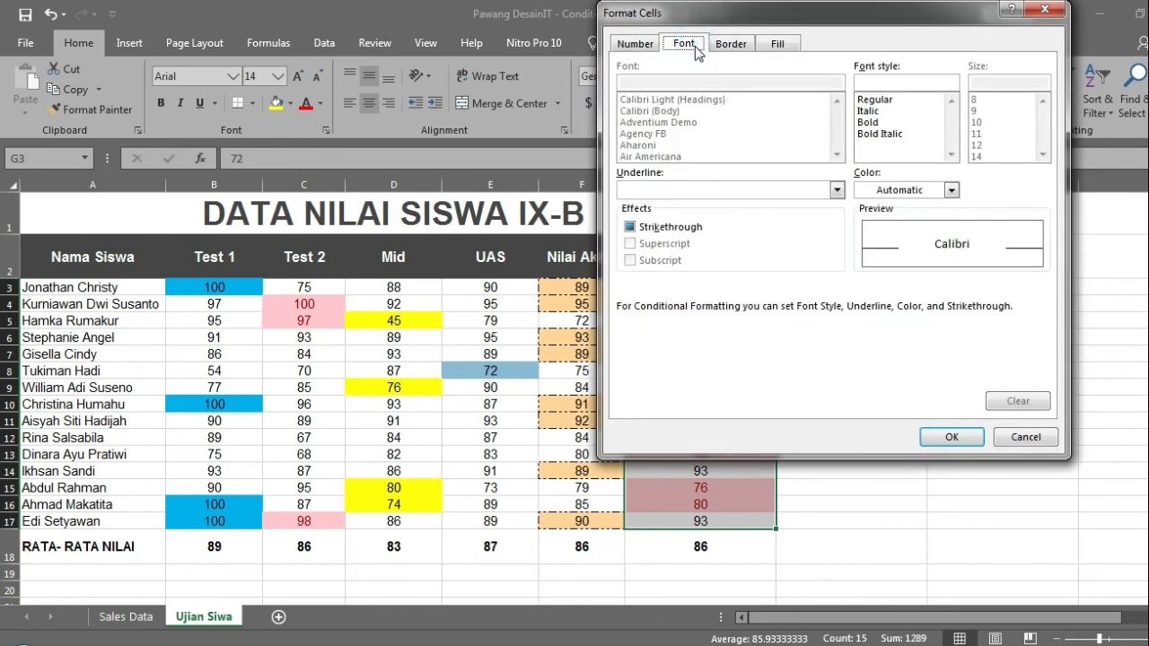
pyautogui.click(740, 51)
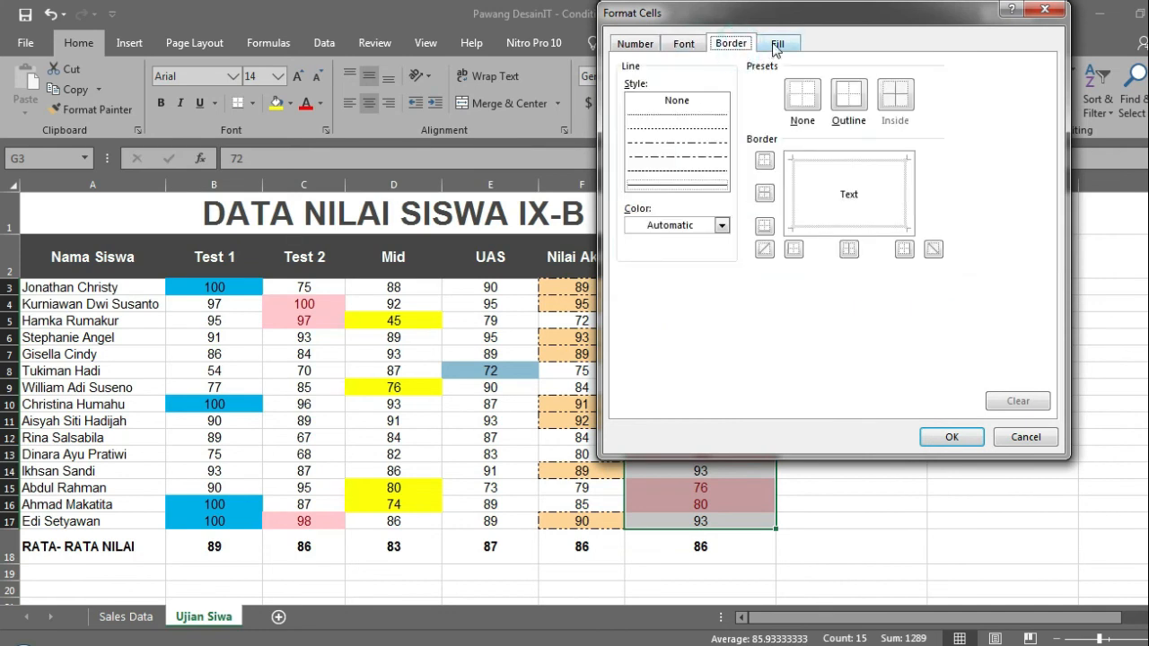
pyautogui.click(772, 47)
pyautogui.click(730, 47)
pyautogui.click(705, 170)
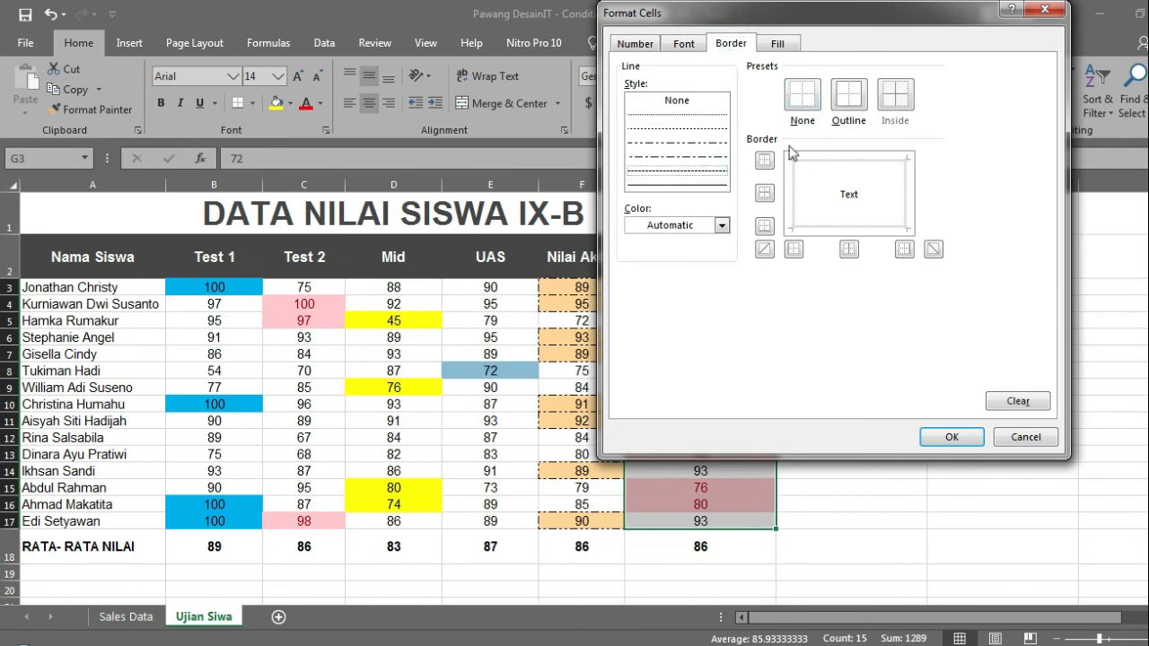
pyautogui.click(847, 99)
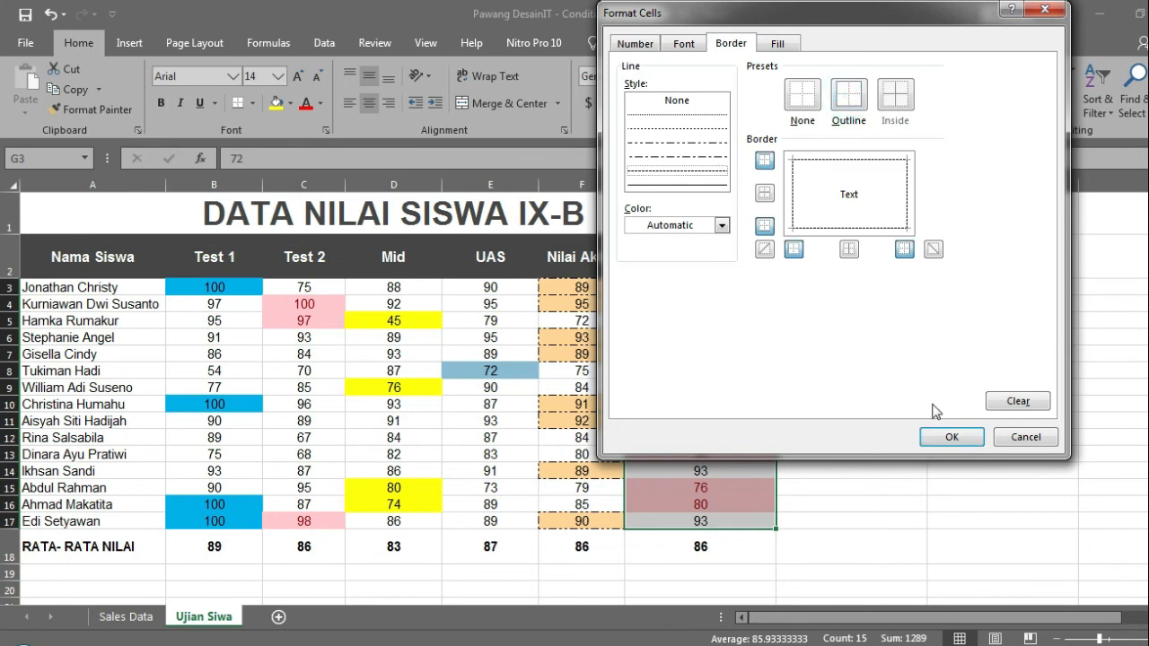
# Add a gray fill to the custom format and apply the Below Average rule to the Status Kelulusan scores
pyautogui.click(779, 44)
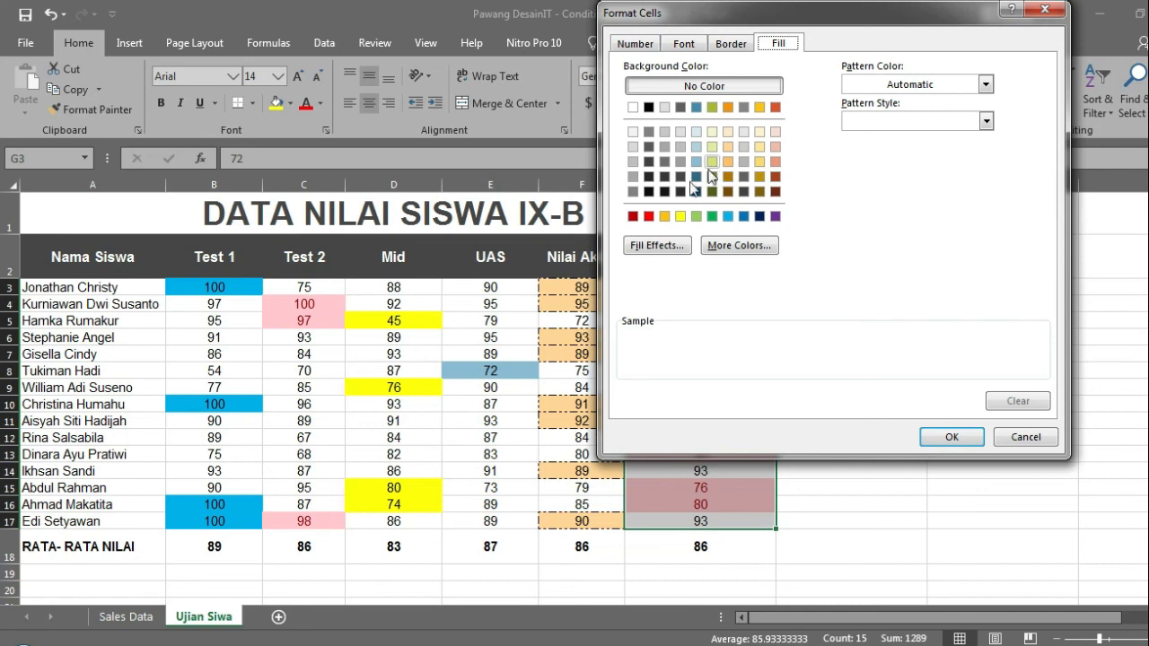
pyautogui.click(633, 216)
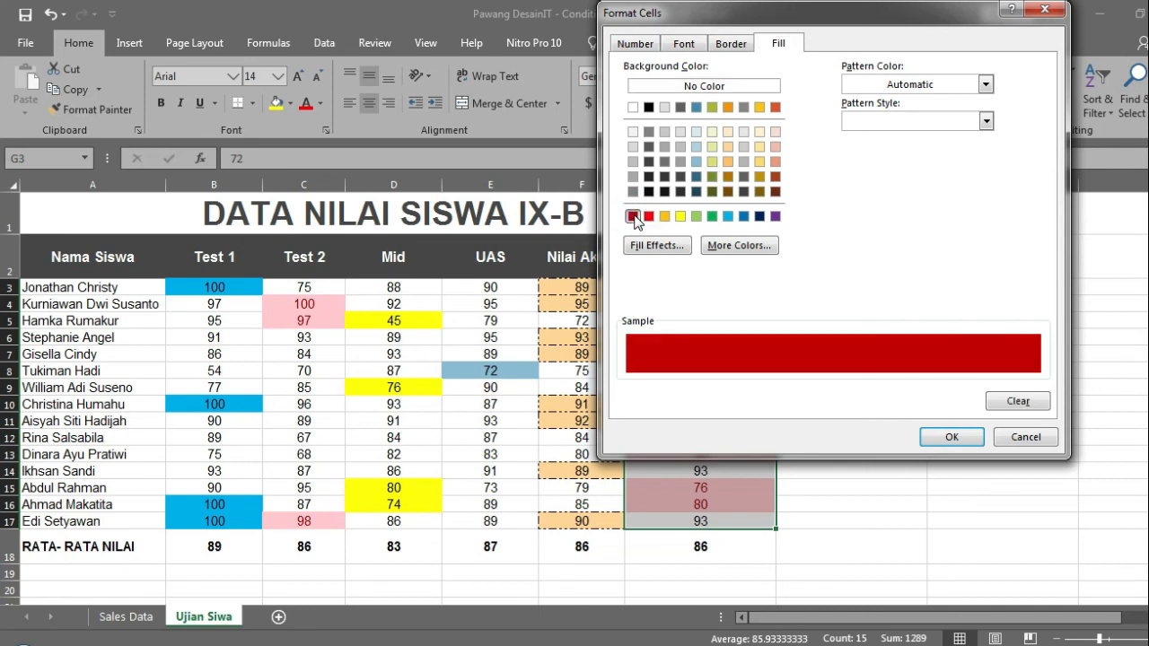
pyautogui.click(680, 147)
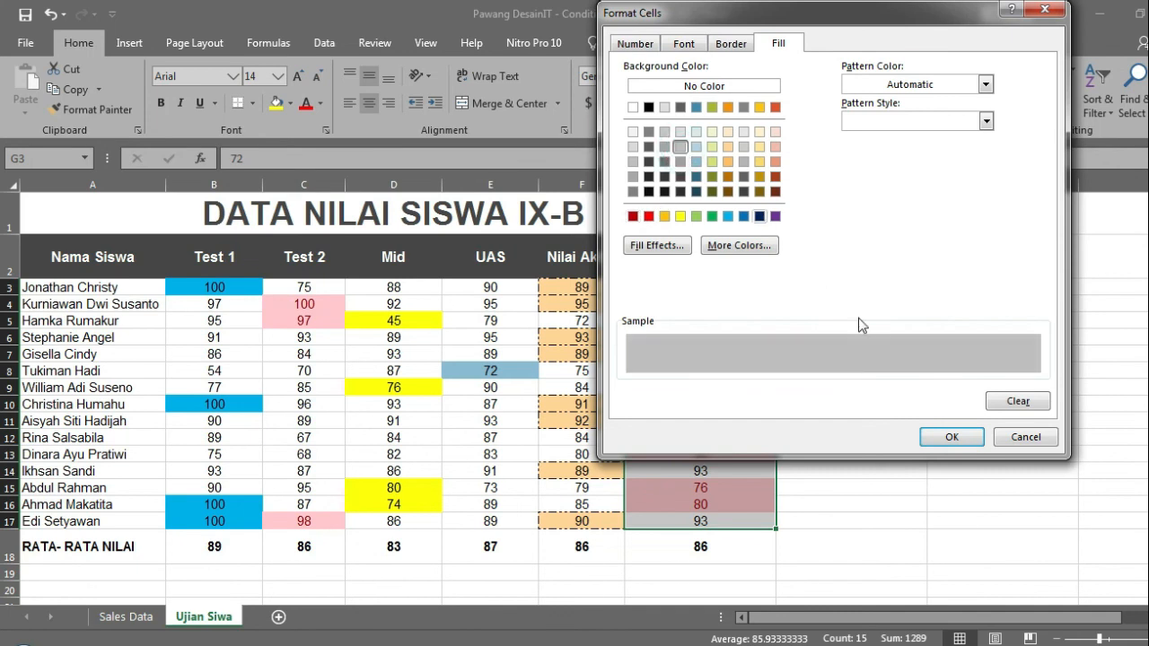
pyautogui.click(962, 437)
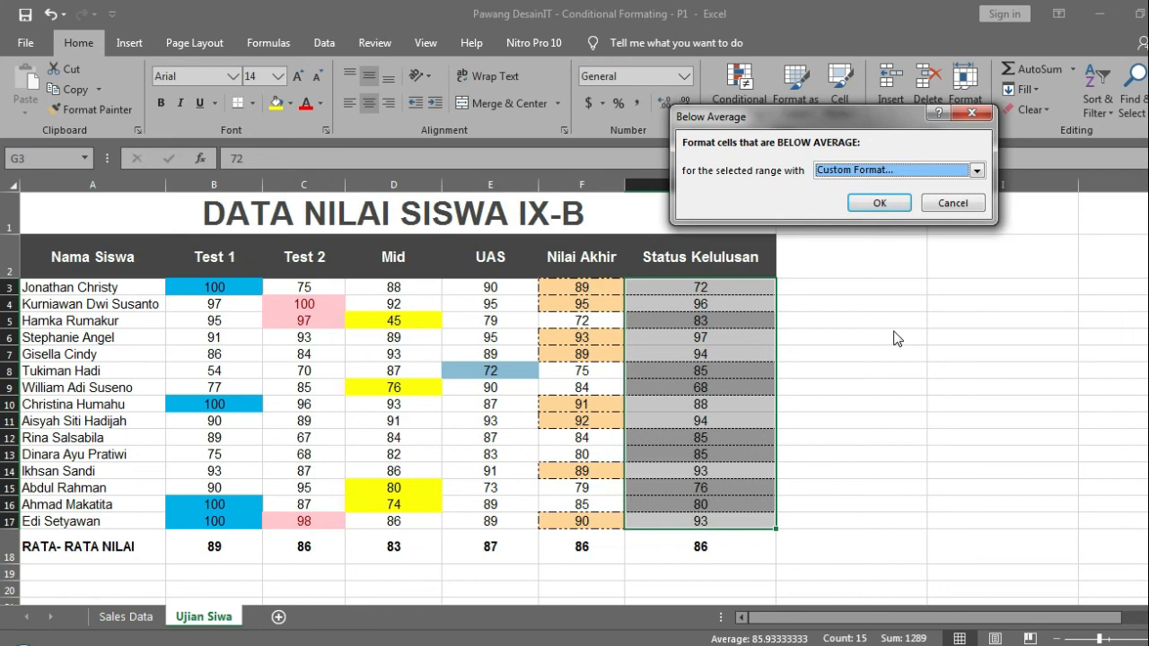
pyautogui.click(867, 207)
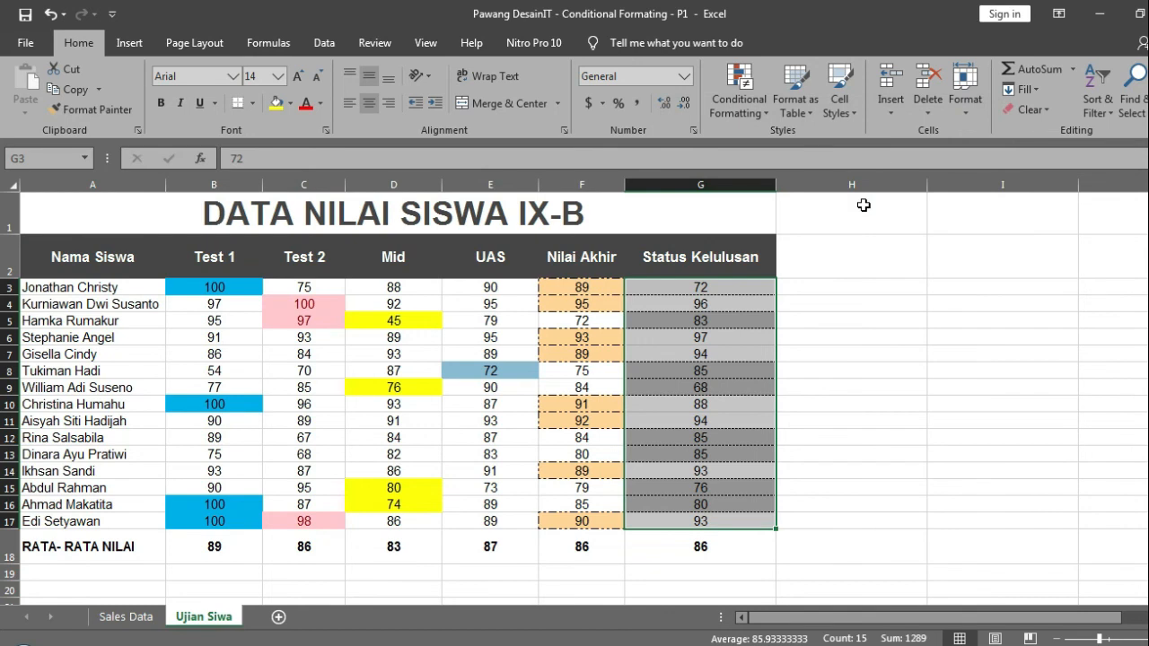
# Look at the additional Top/Bottom rule options in the New Formatting Rule dialog, close it without creating a rule, and review the available Top/Bottom rules
pyautogui.click(738, 100)
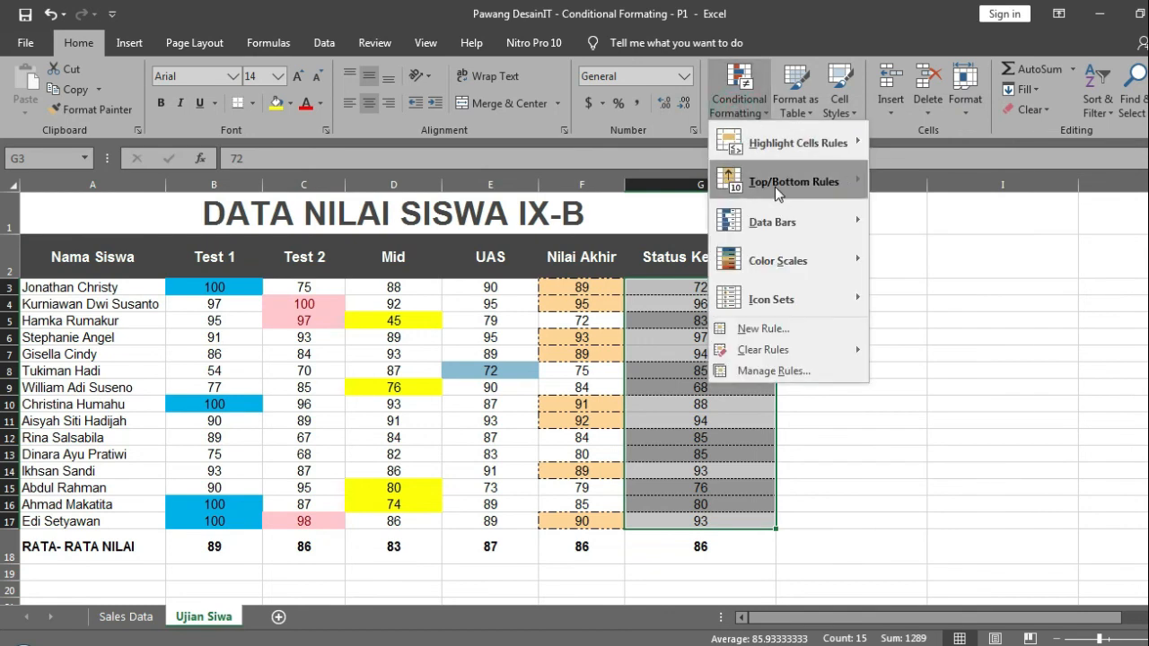
pyautogui.moveTo(775, 187)
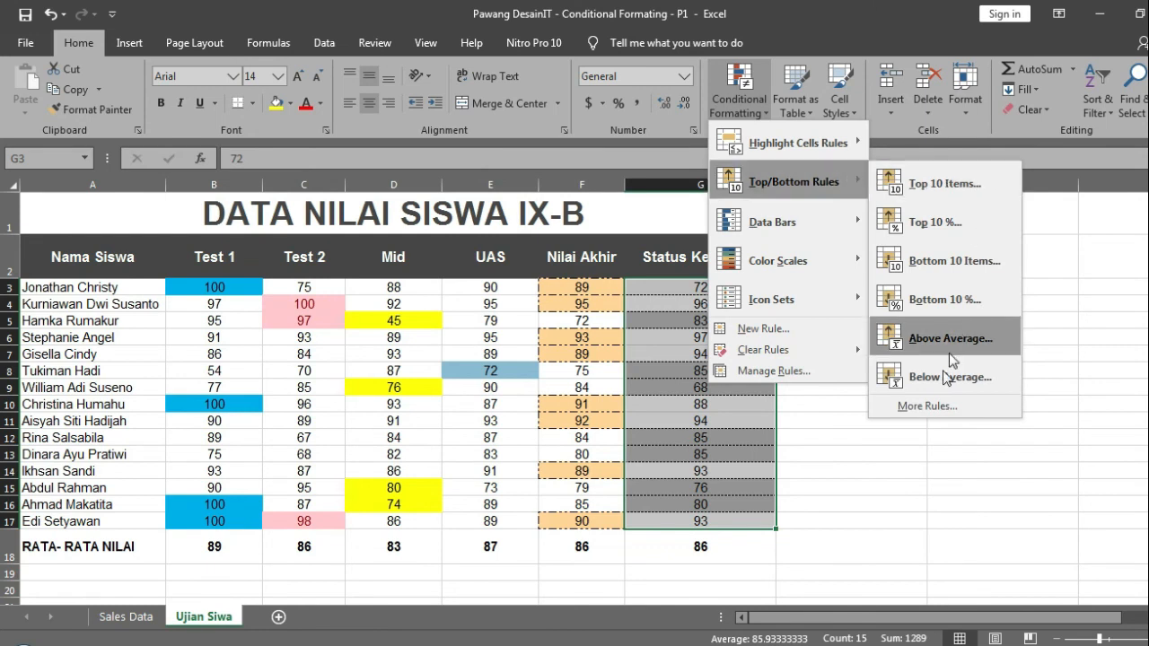
pyautogui.click(938, 405)
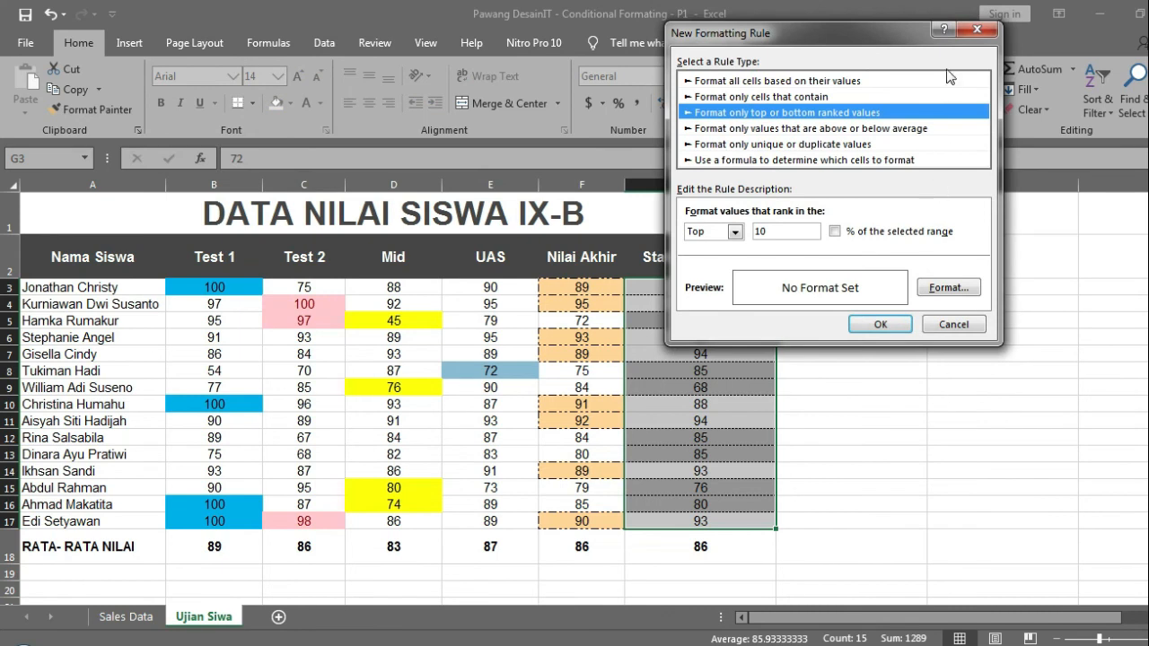
pyautogui.click(978, 31)
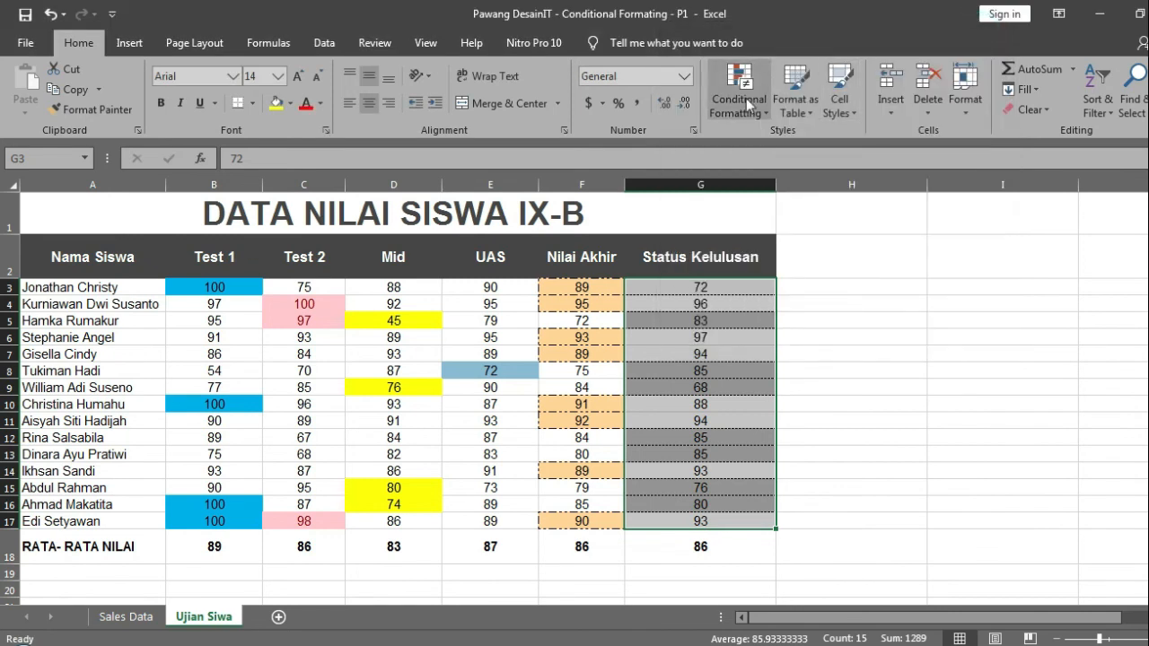
pyautogui.click(746, 103)
pyautogui.moveTo(786, 188)
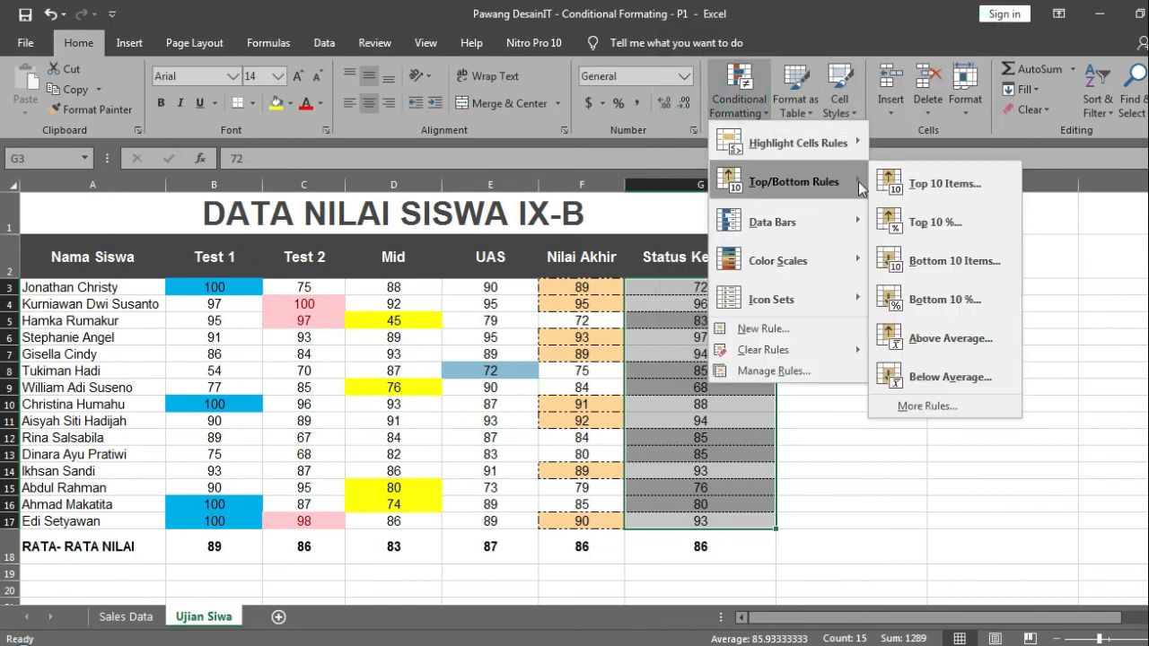